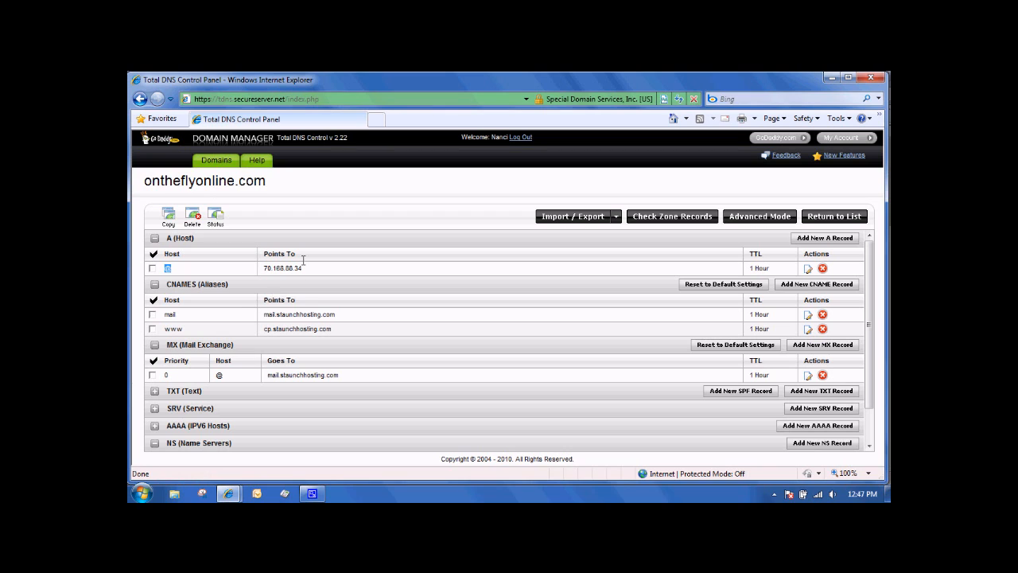
- Review the A record's IP address and the mail and www CNAME targets in the ontheflyonline.com zone
left_click_drag(265, 315, 349, 315)
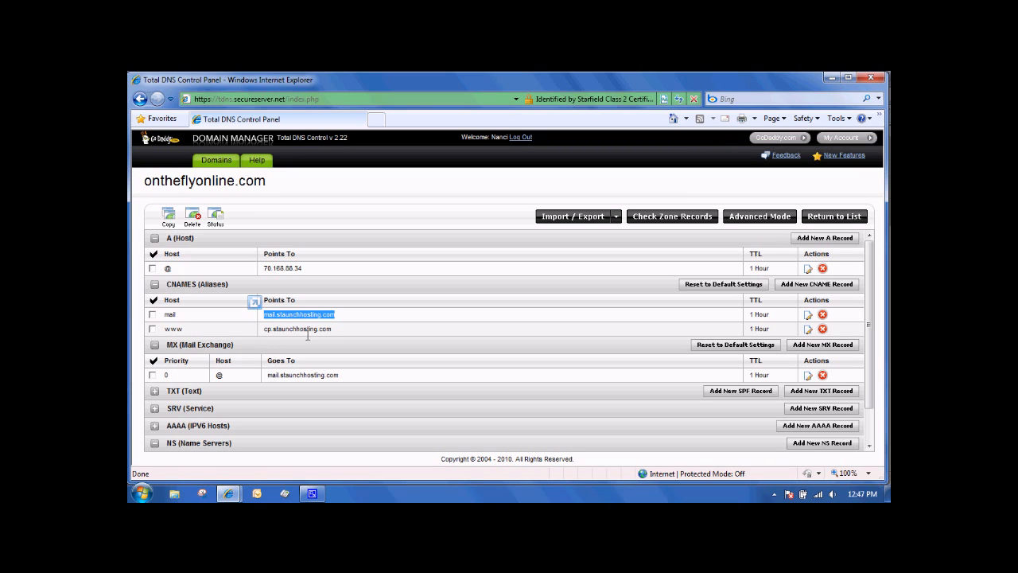
left_click_drag(264, 328, 329, 336)
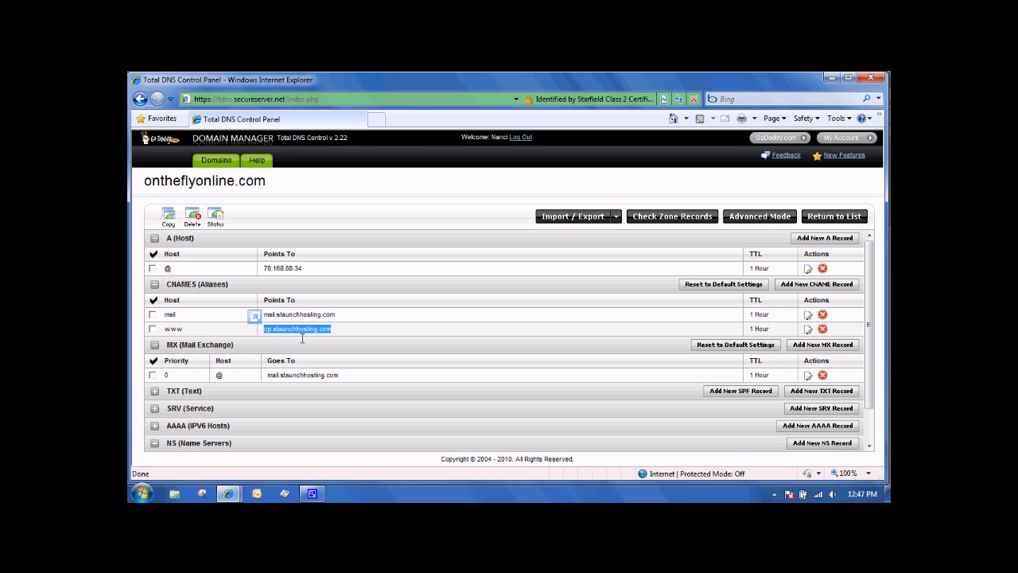
left_click_drag(264, 270, 302, 270)
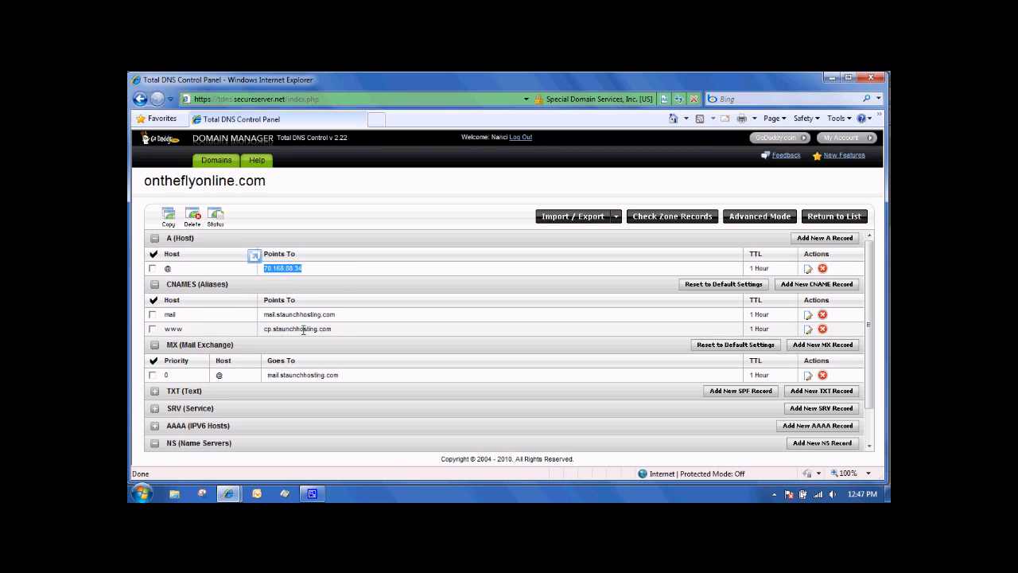
double_click(281, 329)
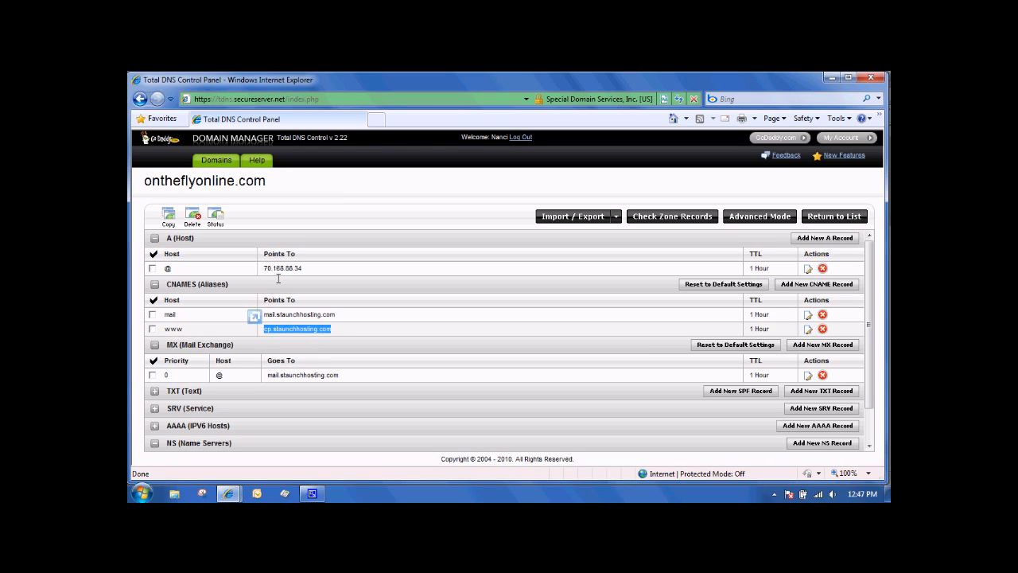
double_click(277, 268)
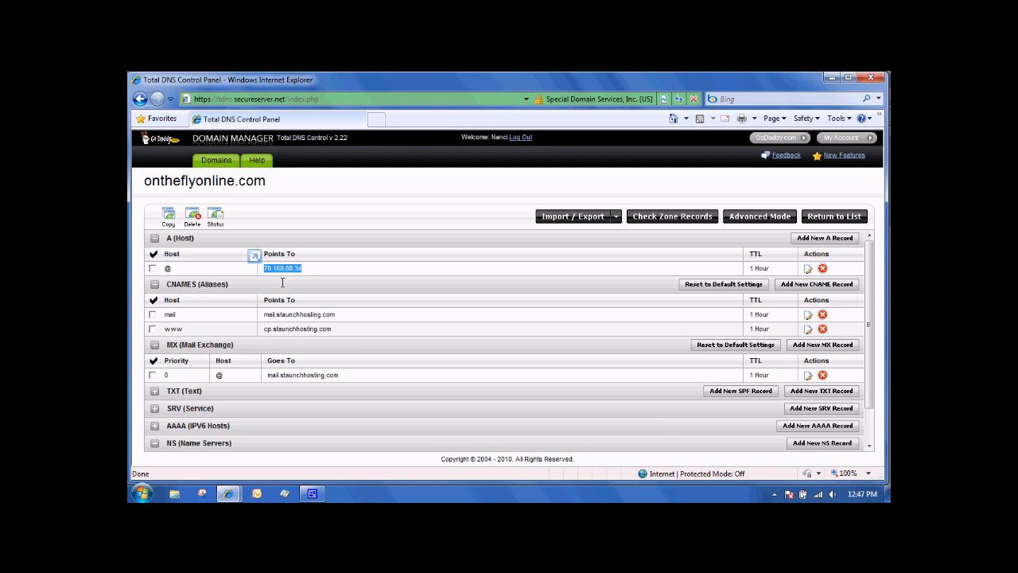
left_click(176, 314)
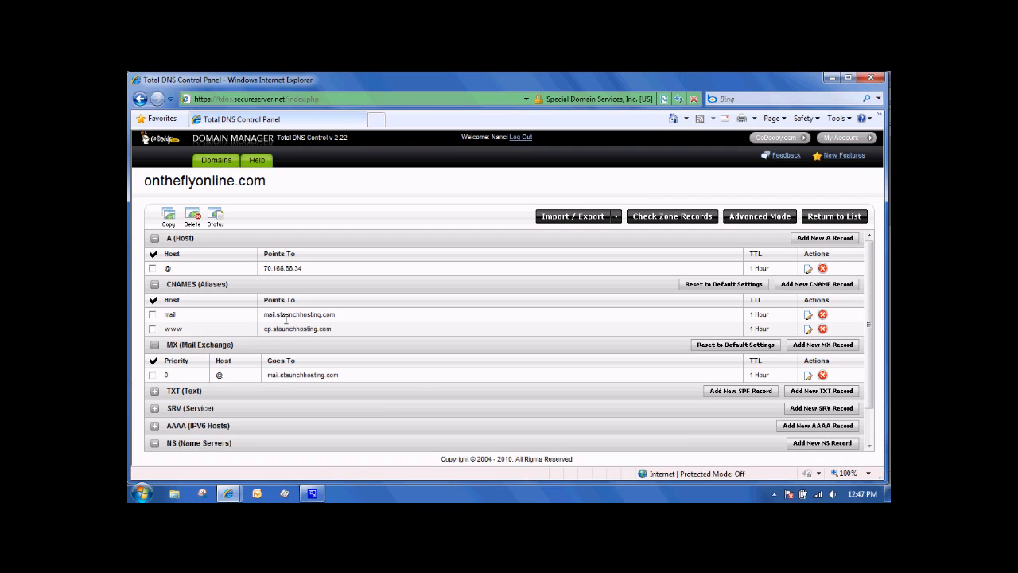
- Add an SPF record for mail sent through an ISP or other mail provider, with mail.staunchhosting.com as the outsourced domain
left_click(751, 393)
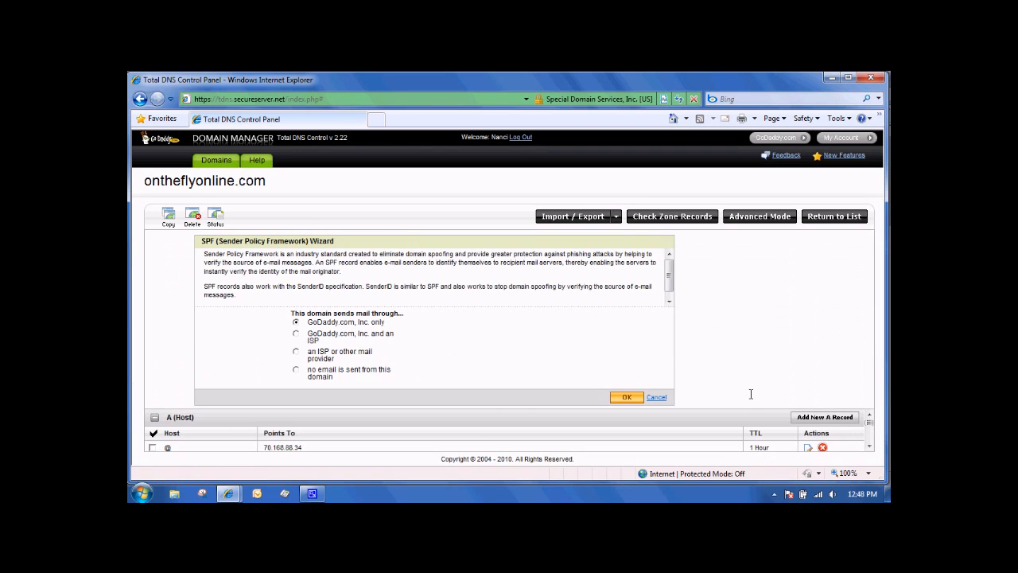
left_click(296, 351)
left_click(625, 397)
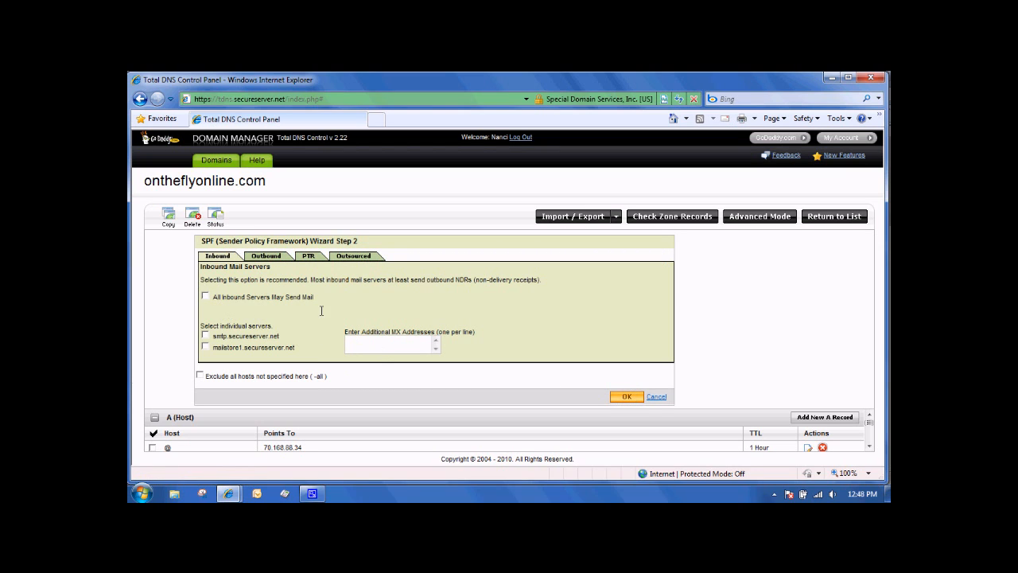
left_click(353, 255)
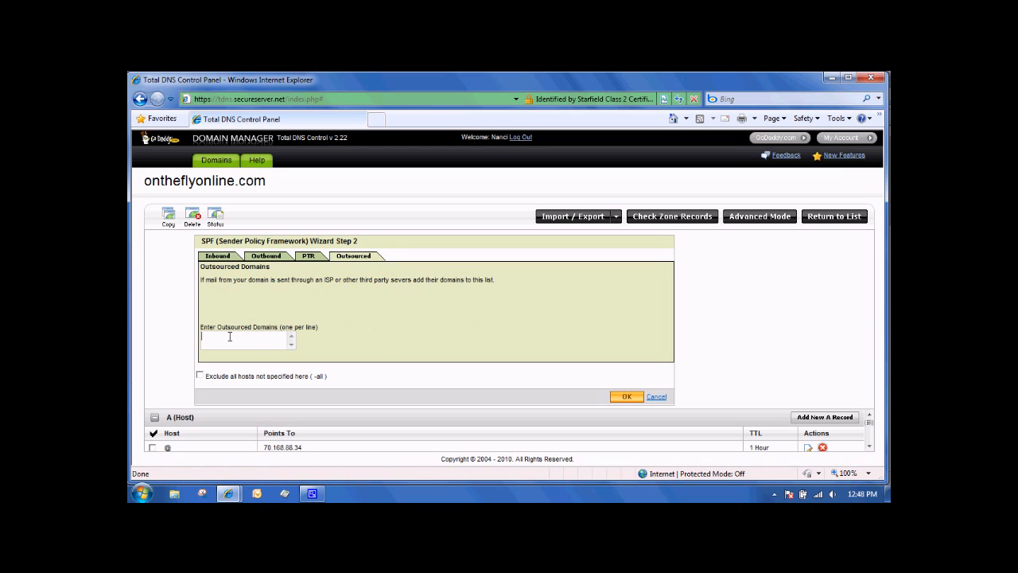
type("mail.staunchhosting.com")
left_click(634, 399)
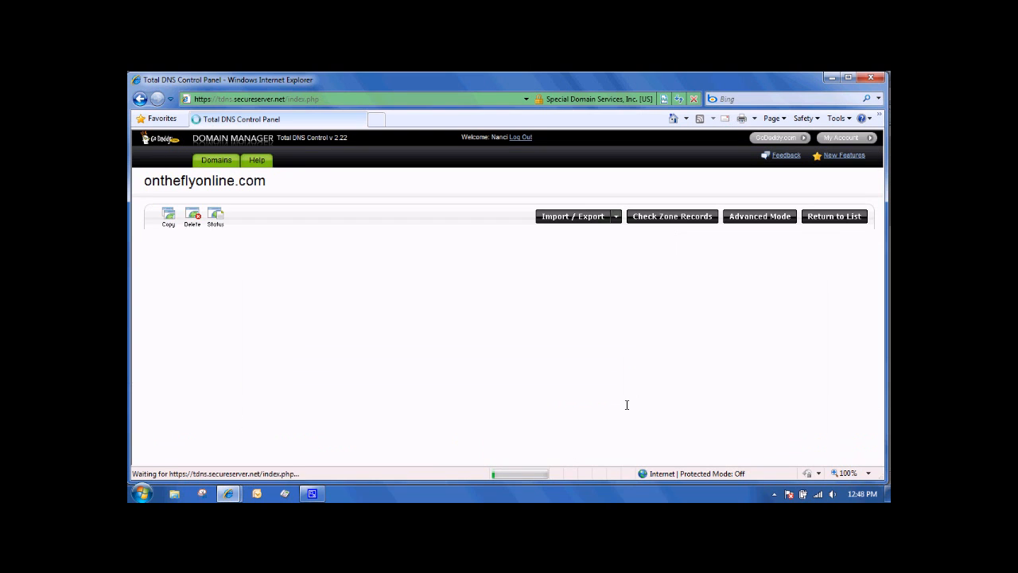
left_click(614, 395)
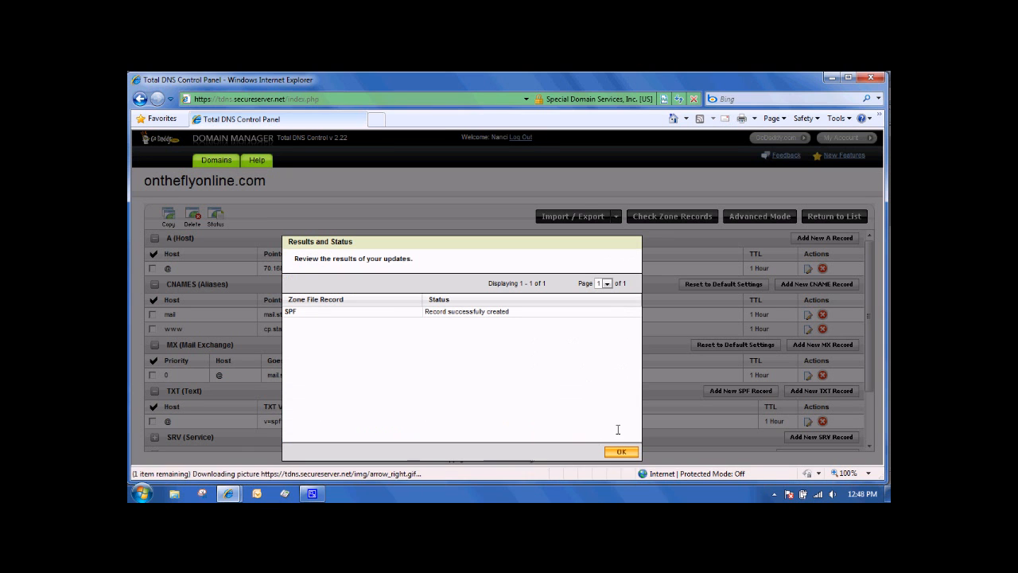
left_click(617, 451)
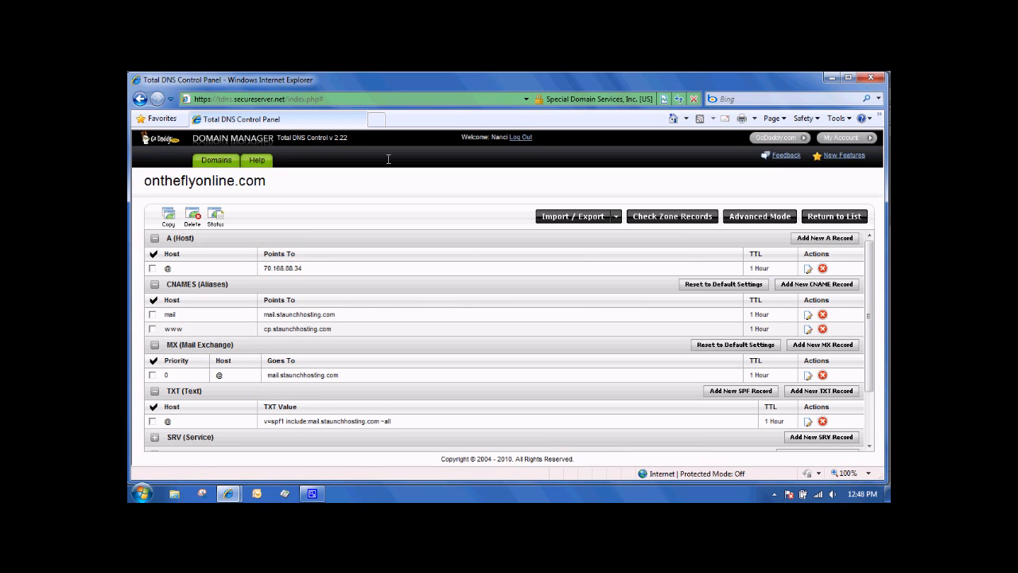
- Open the hosting control panel at cp.staunchhosting.com
left_click(354, 97)
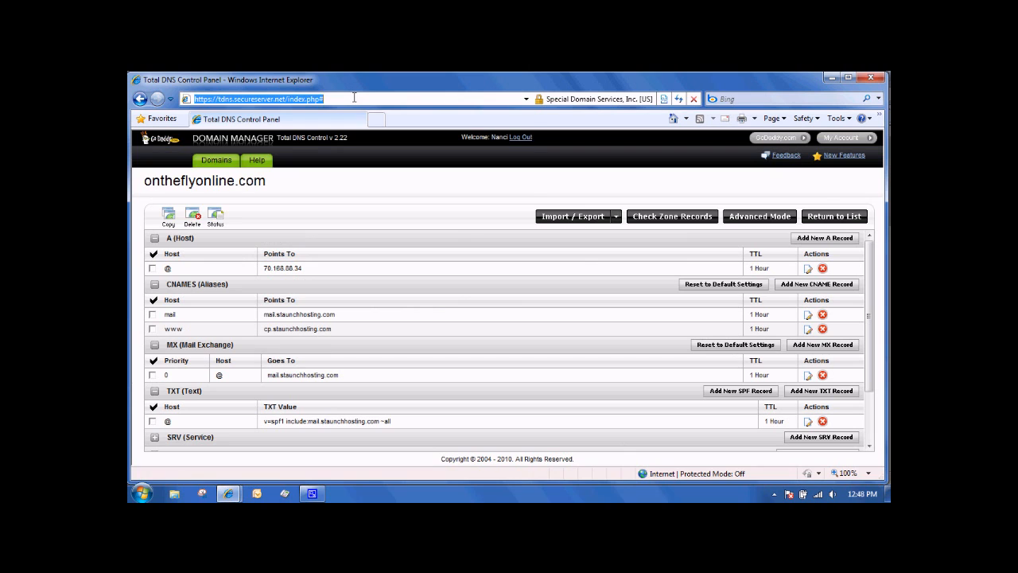
type("cp.staunchhosting.com")
key("Return")
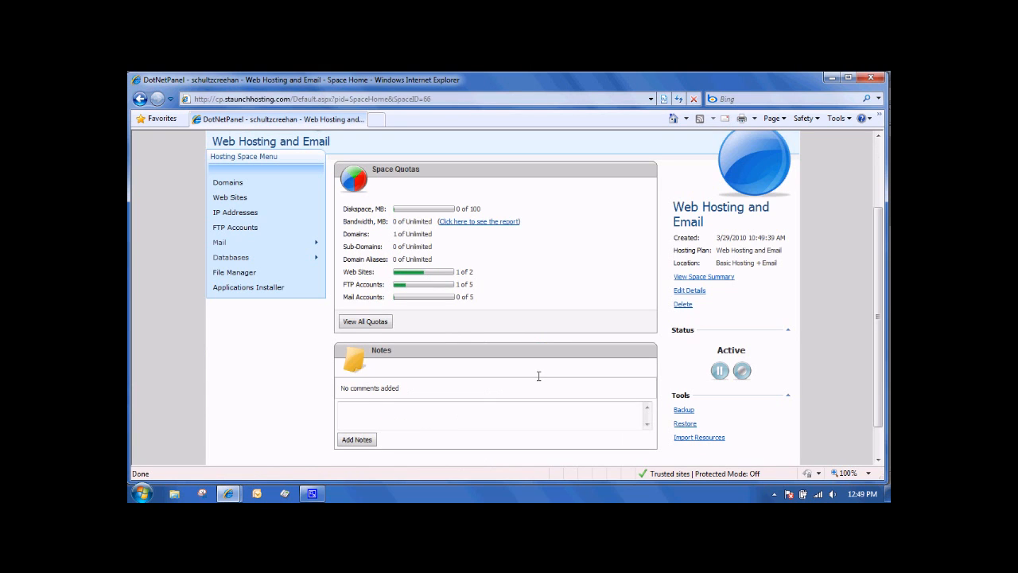
- Review the hosting space's domains, web sites, IP addresses and FTP accounts
scroll(374, 181, "up", 1)
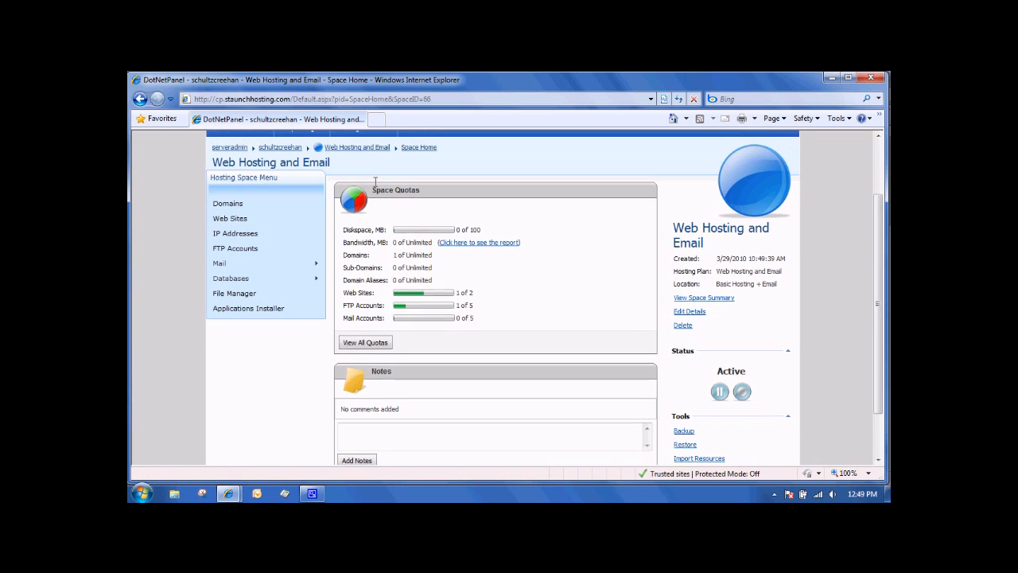
scroll(375, 181, "up", 1)
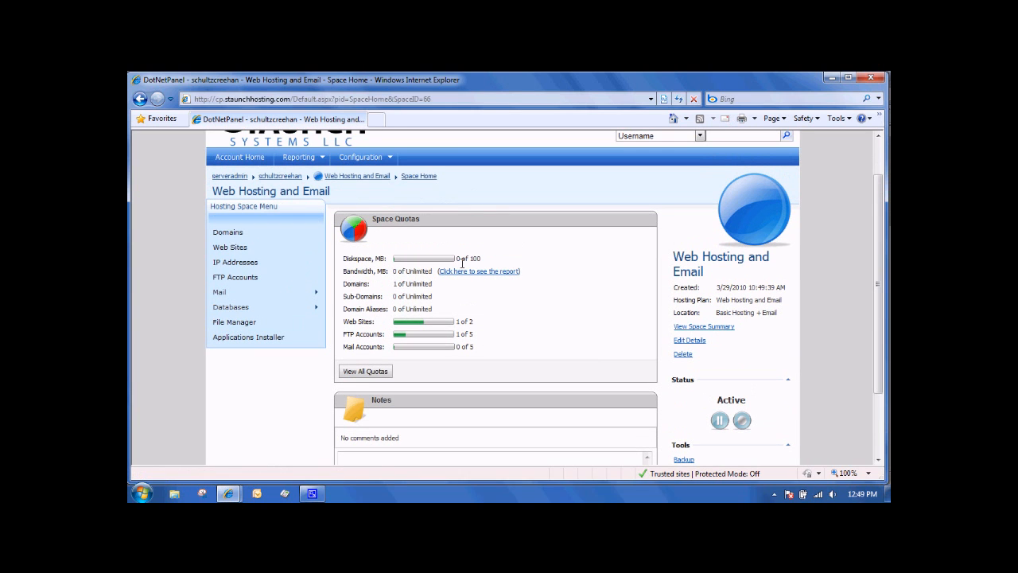
left_click(228, 232)
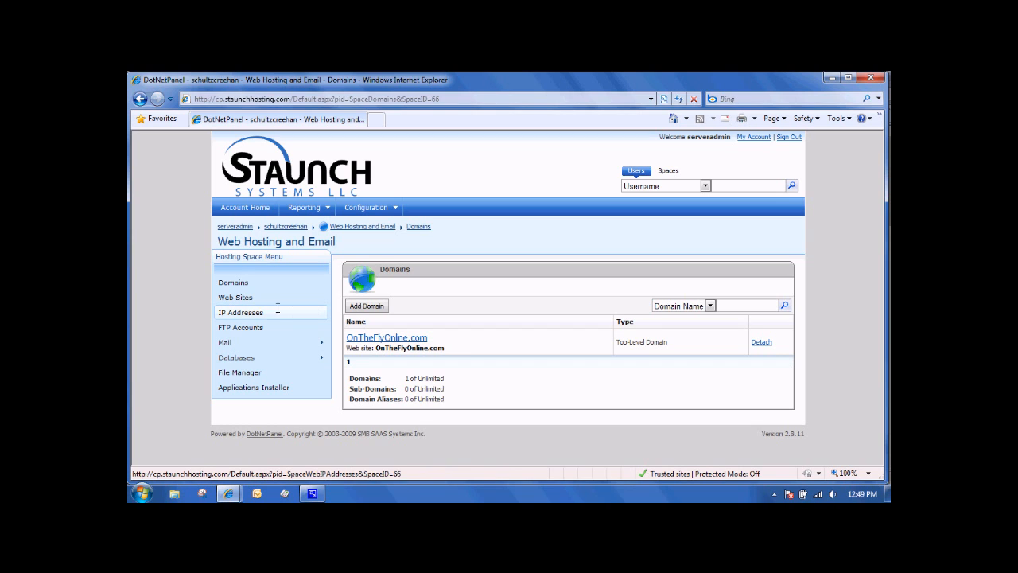
left_click(242, 297)
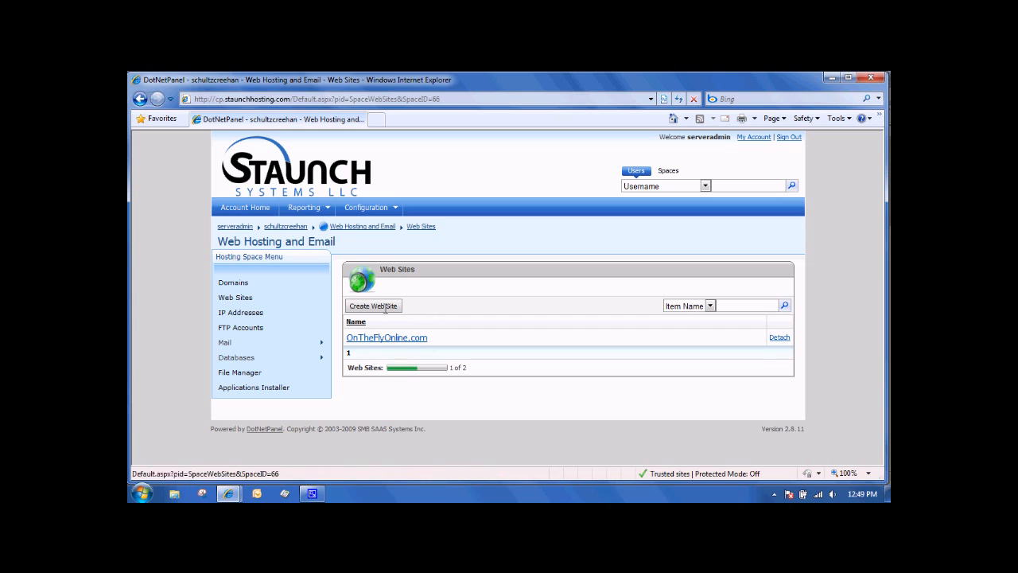
left_click(240, 312)
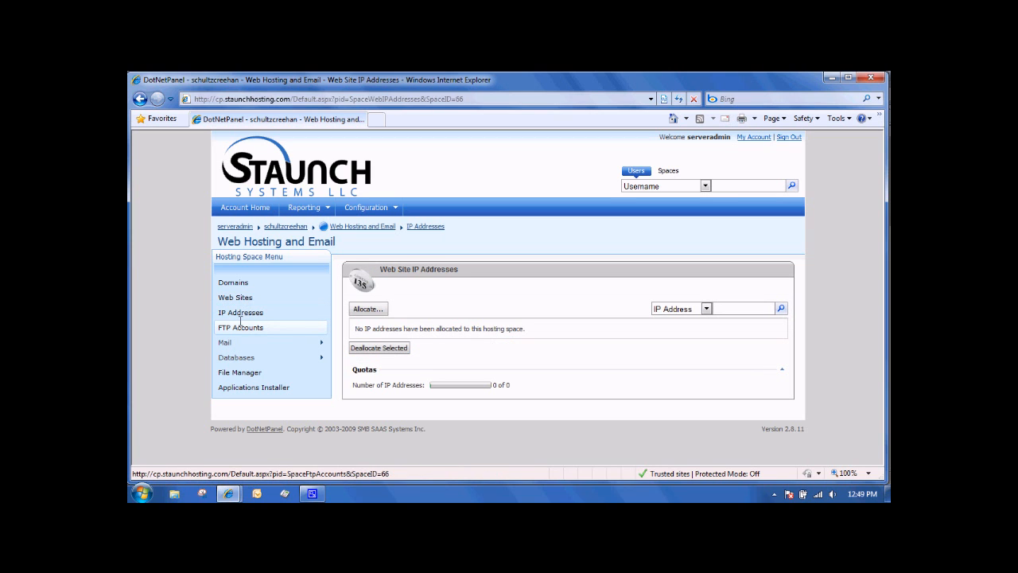
left_click(240, 326)
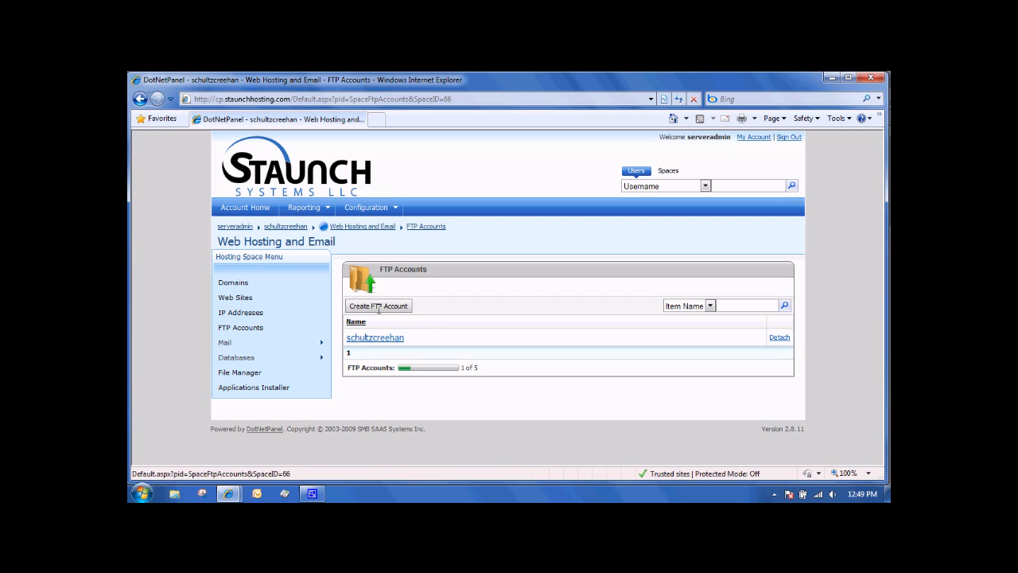
- Open the existing SQL Server 2008 database's properties, check its assigned user and save them
mouse_move(226, 341)
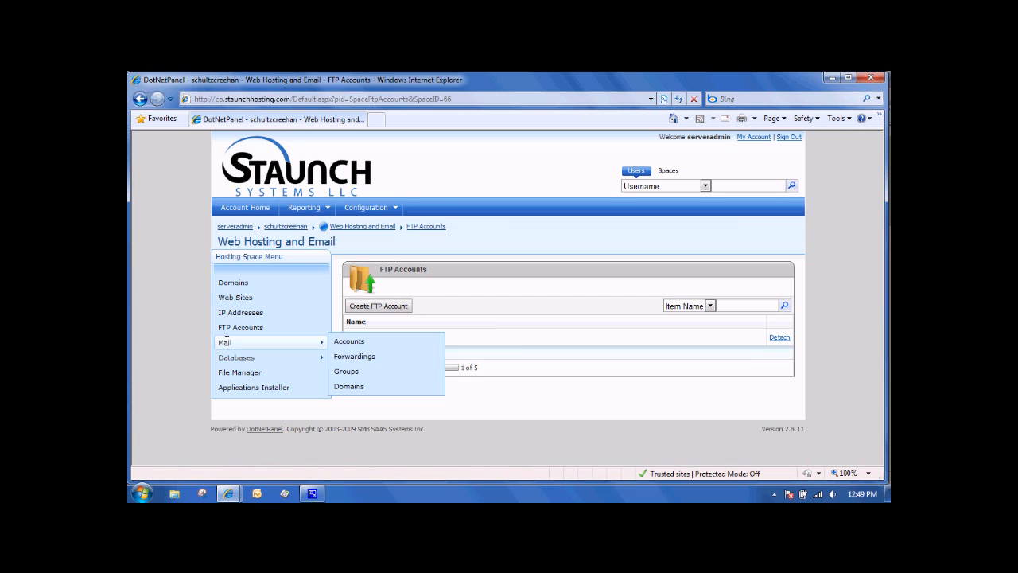
left_click(353, 357)
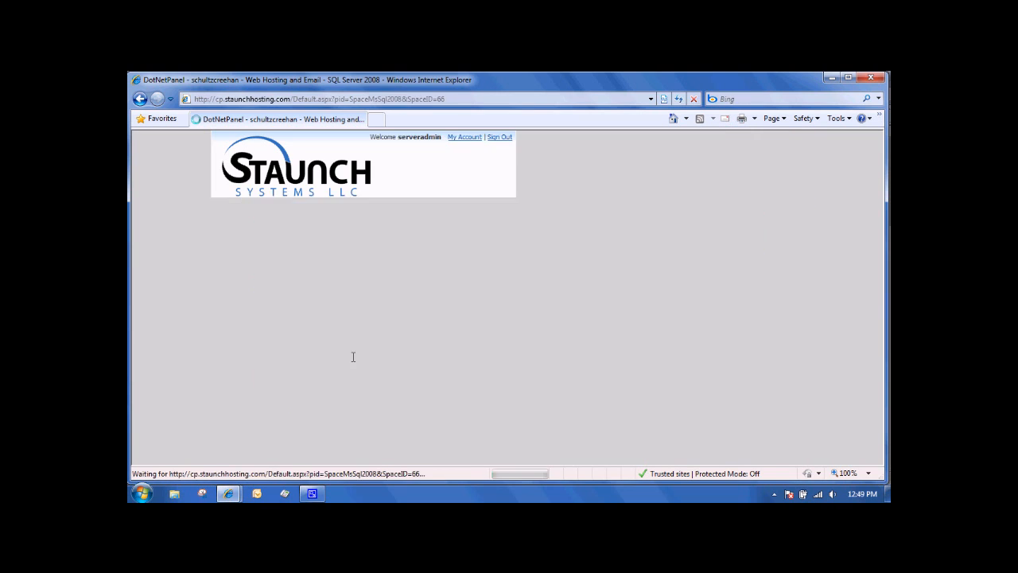
scroll(370, 360, "down", 1)
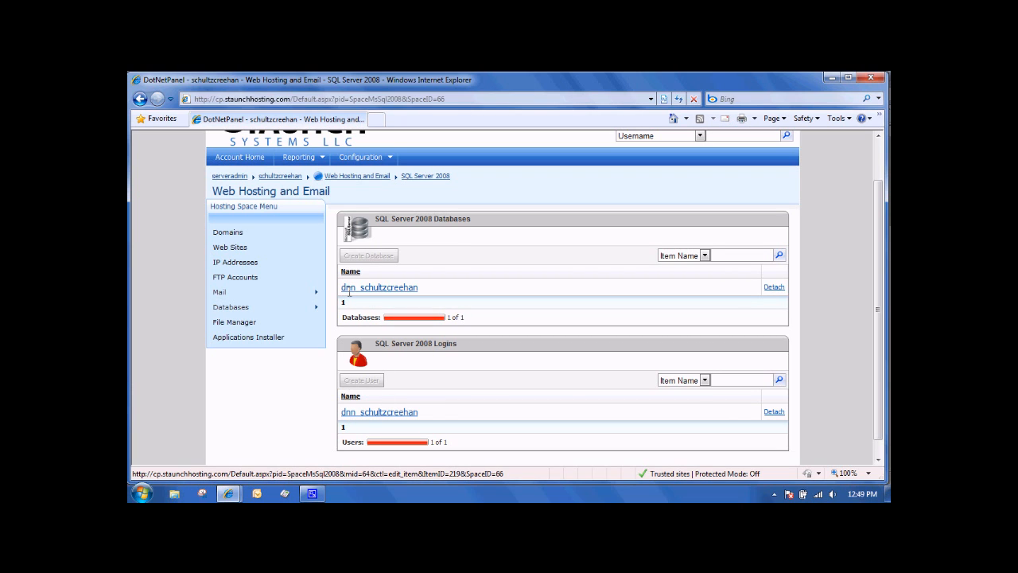
left_click(365, 288)
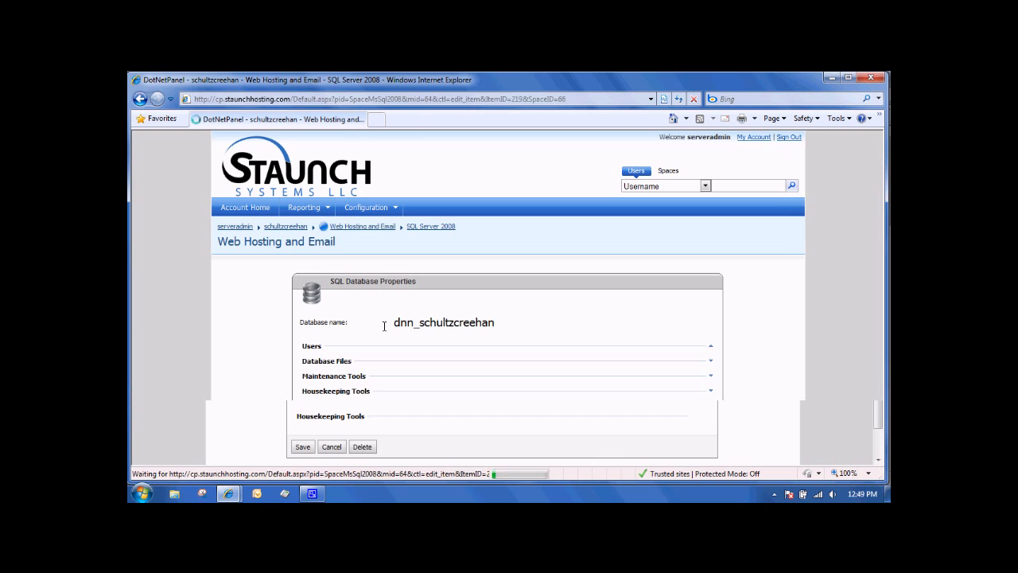
scroll(384, 329, "down", 1)
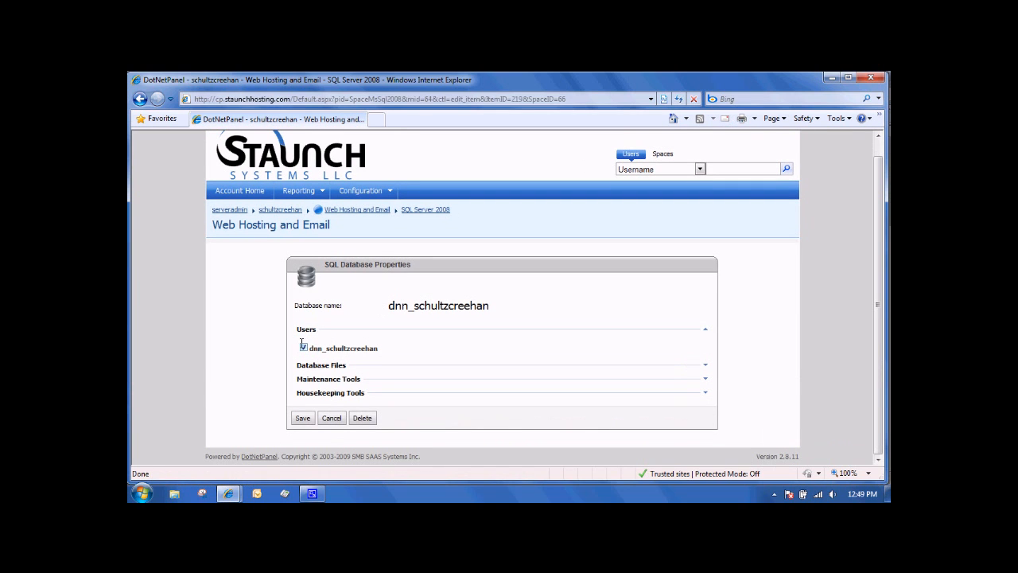
left_click(302, 418)
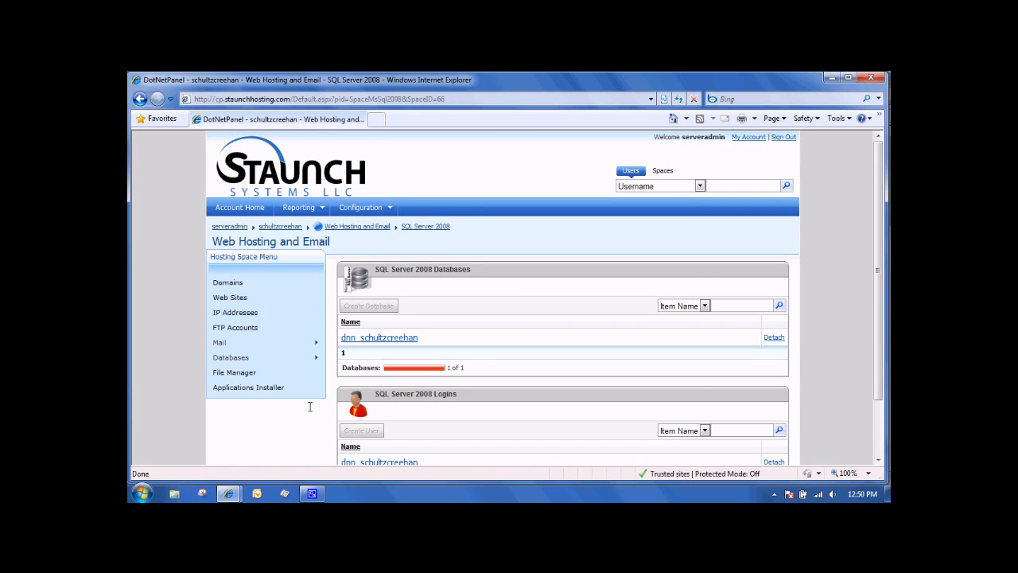
scroll(310, 407, "down", 1)
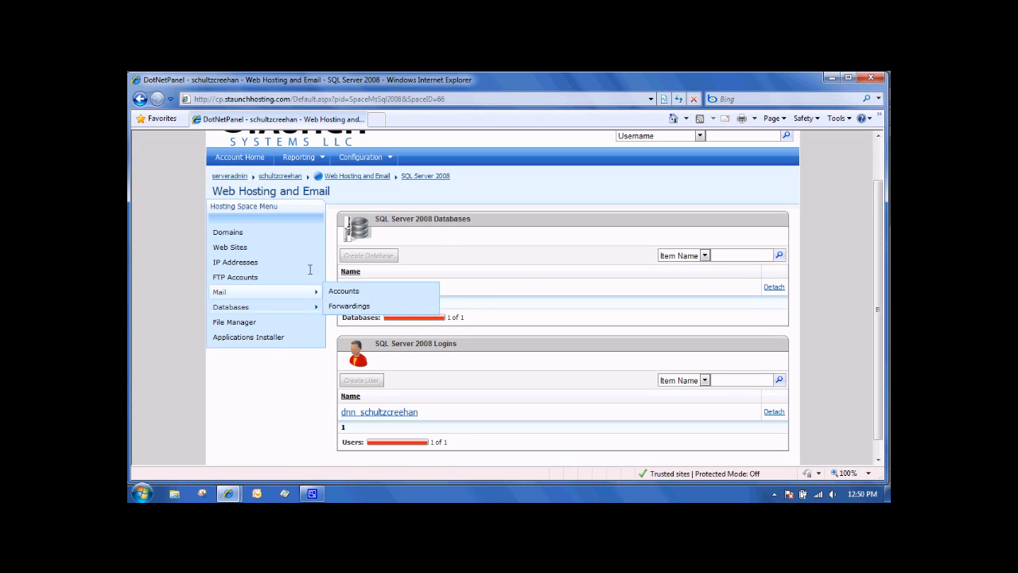
left_click(340, 100)
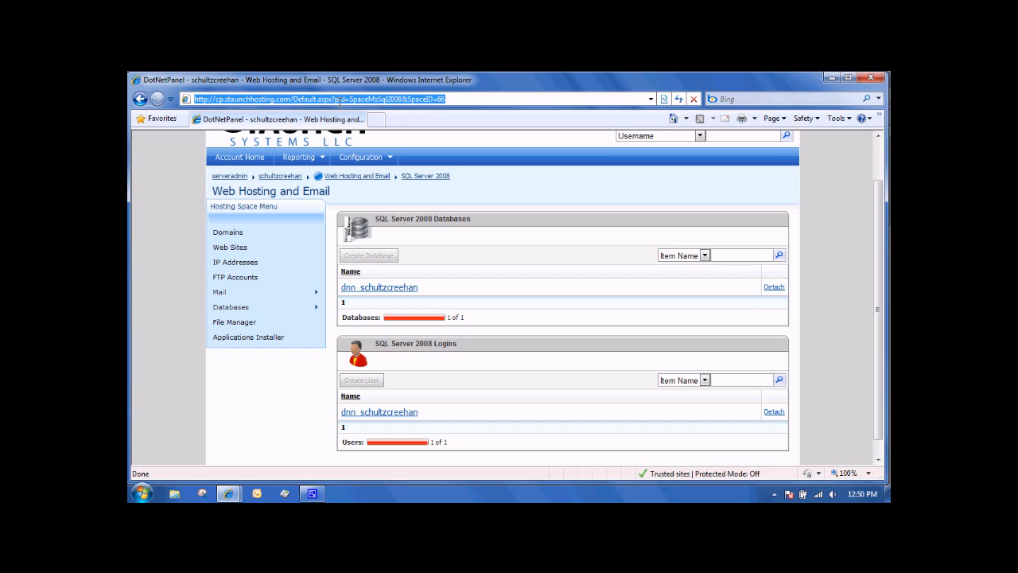
type("d")
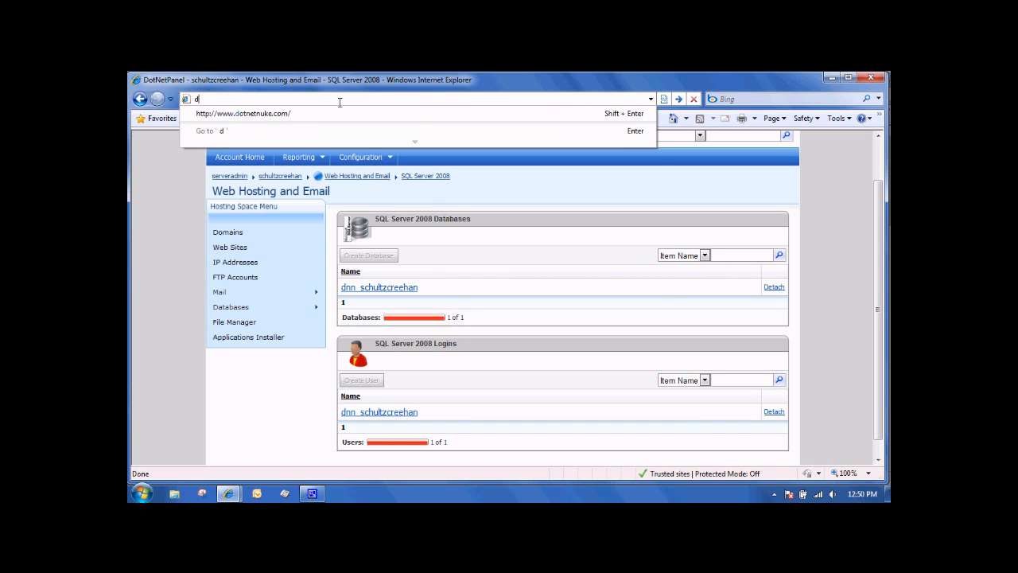
type("otnetnuke")
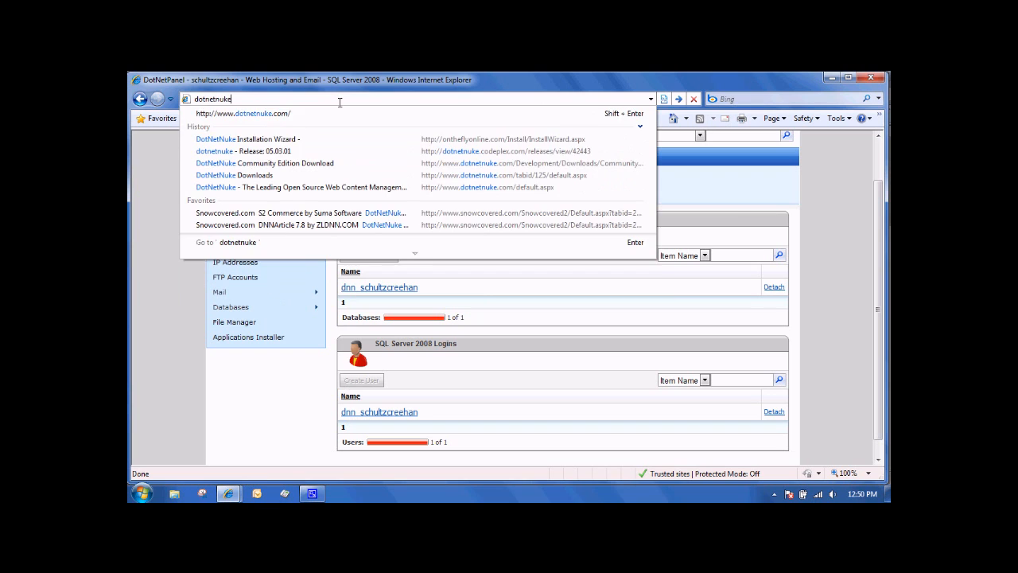
key("shift+Return")
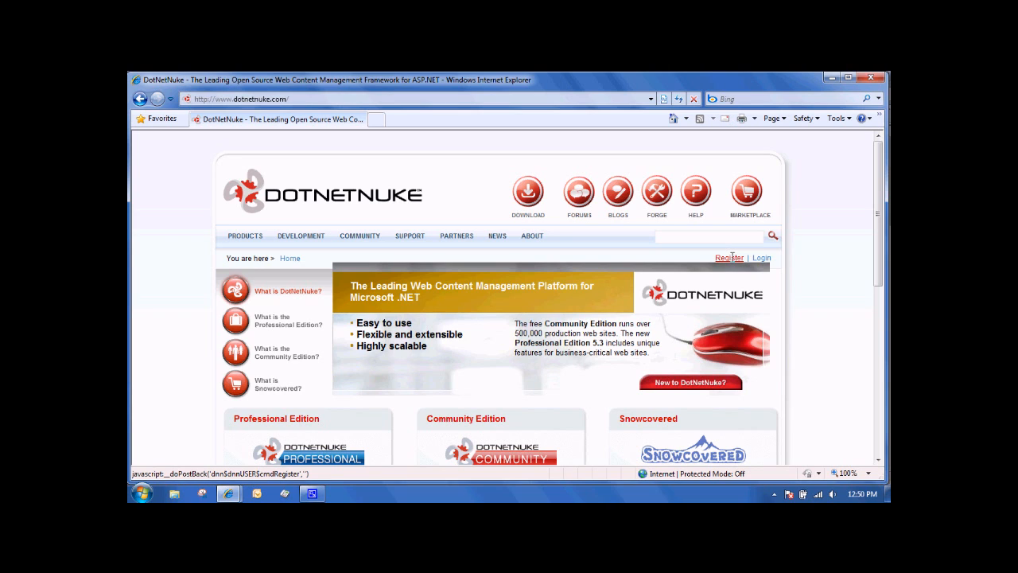
left_click(762, 258)
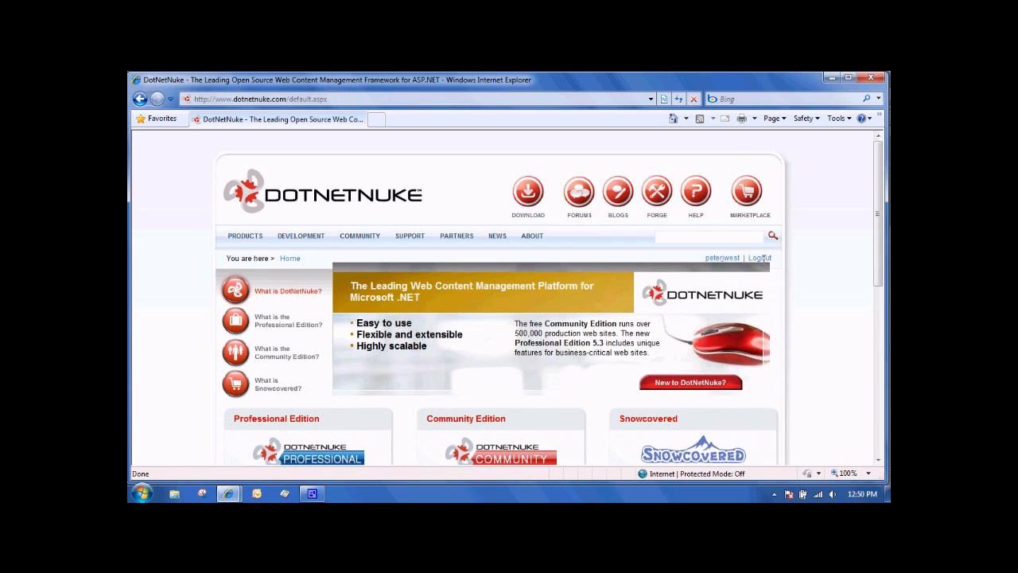
- Go to the DotNetNuke downloads and open the Community Edition download page
left_click(528, 191)
scroll(438, 299, "down", 3)
left_click(321, 379)
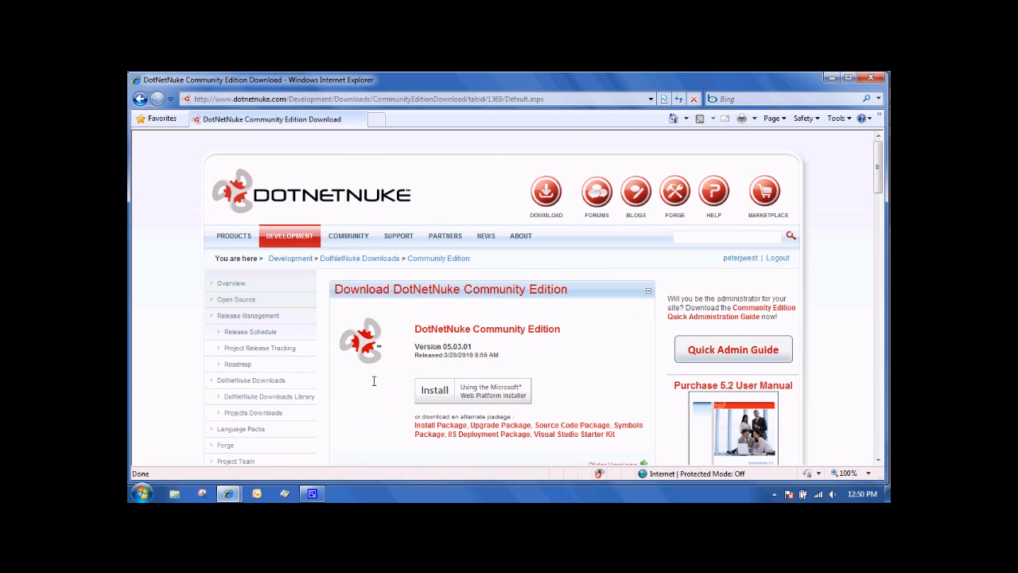
- Download the Community Edition 05.03.01 Install Package and agree to its license
scroll(353, 379, "down", 1)
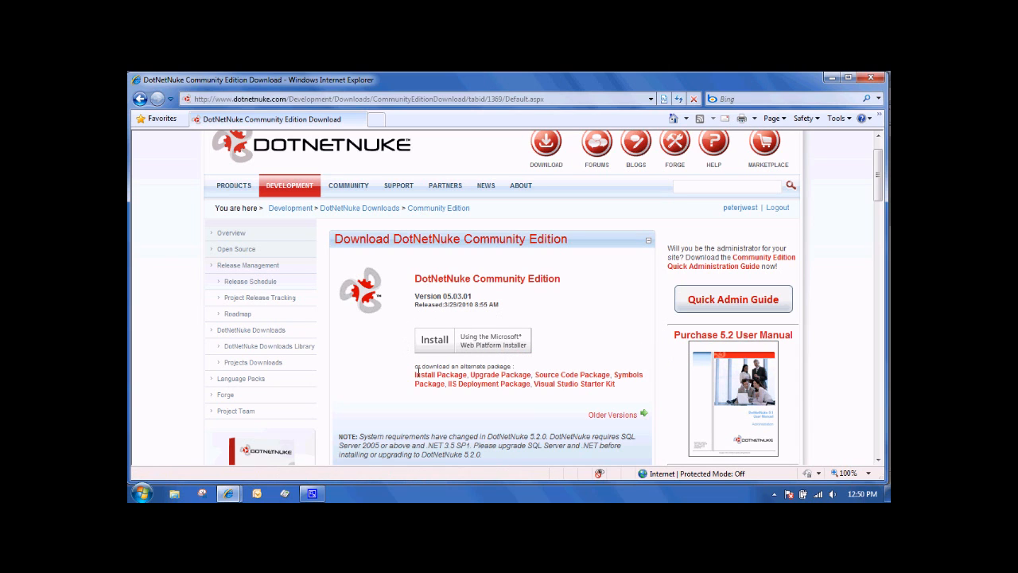
left_click(446, 376)
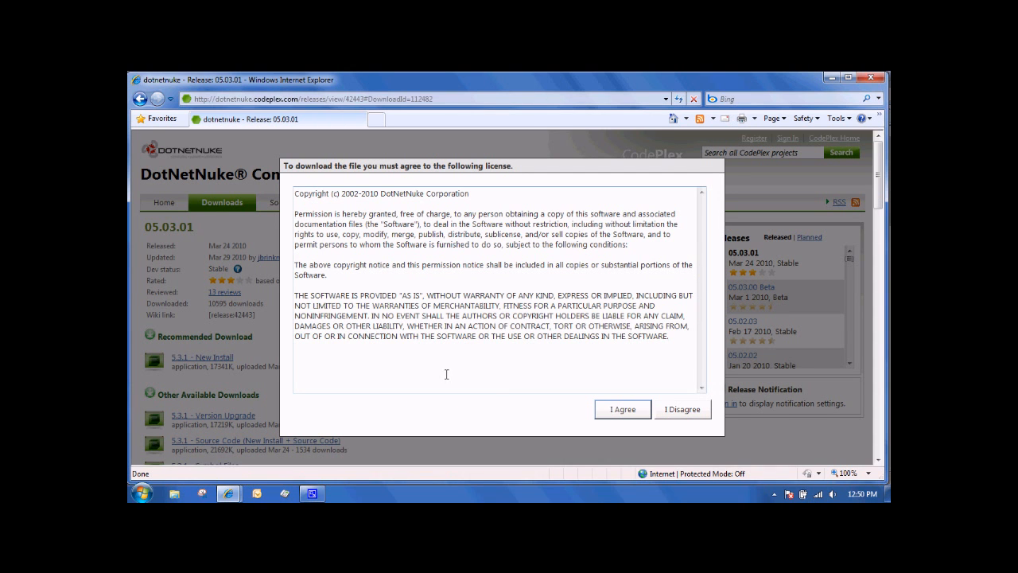
left_click(618, 412)
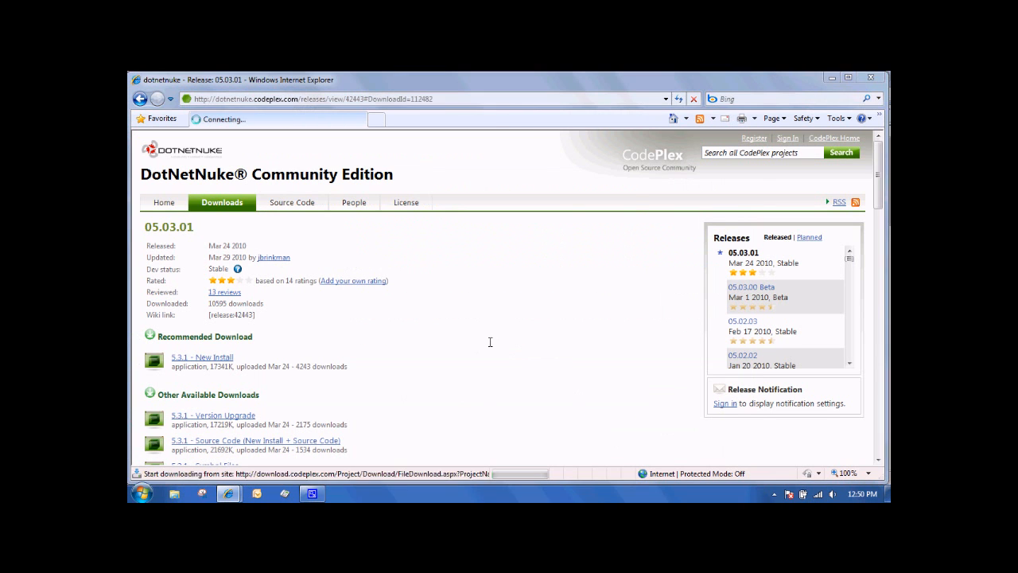
left_click(541, 292)
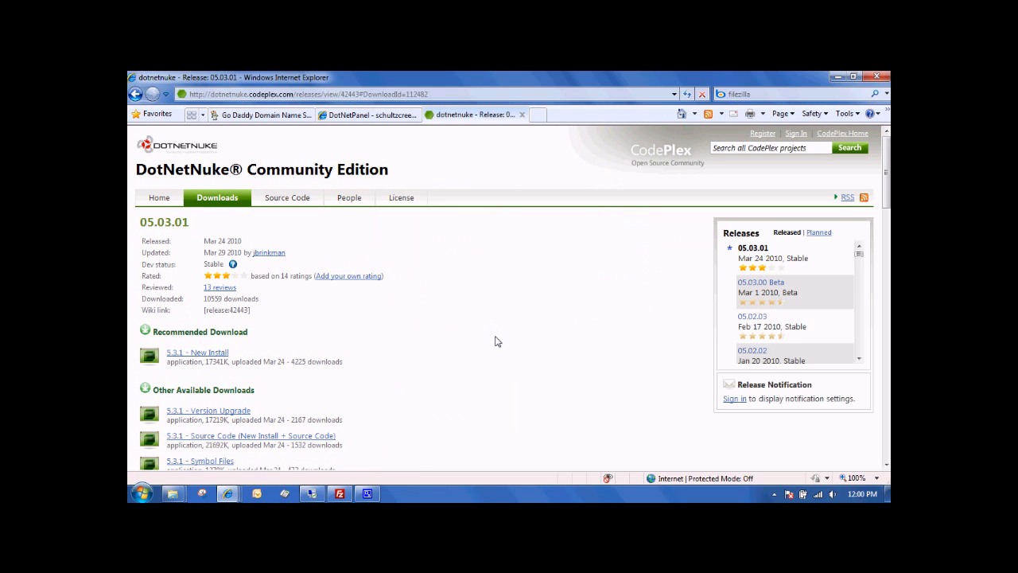
- Clear the open windows off the desktop and extract the DotNetNuke_Community_05.03.01_Install archive there
left_click(835, 76)
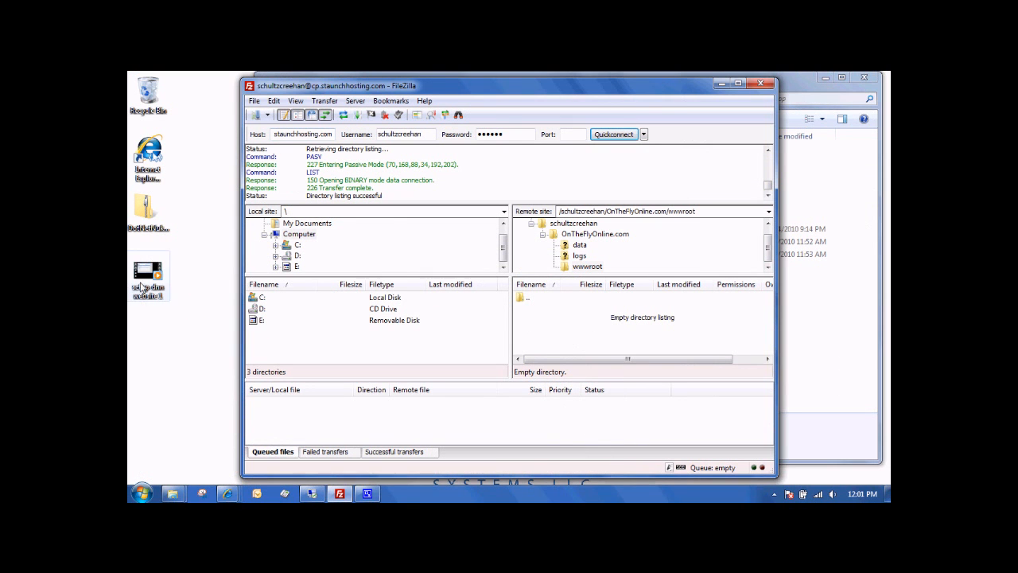
left_click(722, 82)
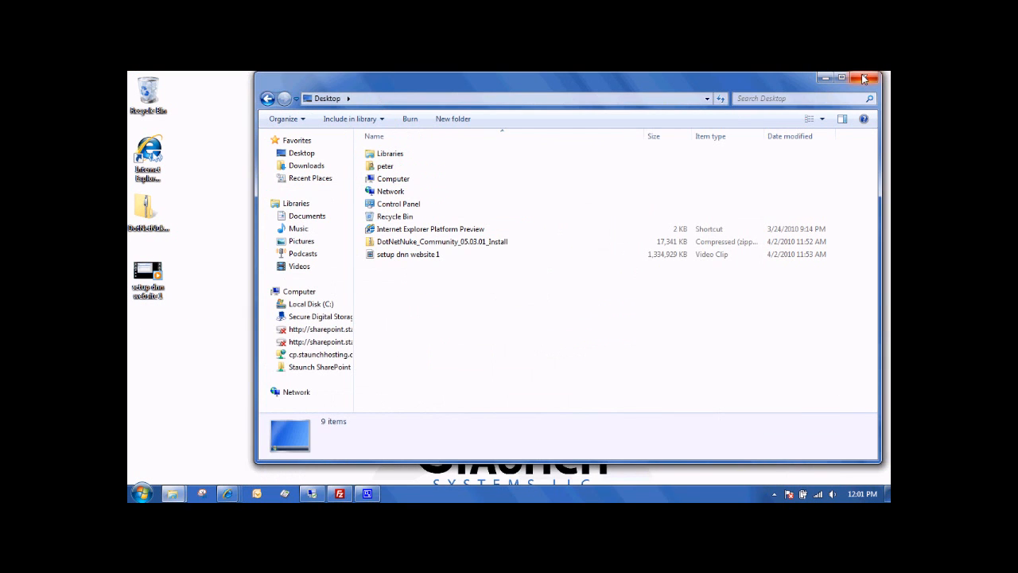
left_click(863, 78)
left_click_drag(156, 218, 257, 220)
mouse_move(273, 228)
left_click(398, 269)
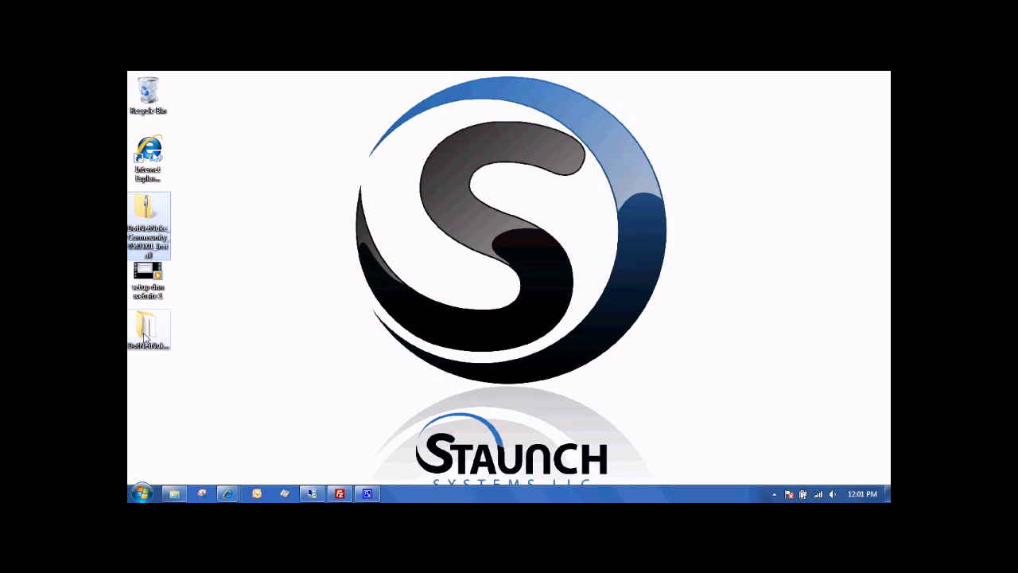
- Switch to FileZilla and check the connection's host, username and password fields
left_click(338, 493)
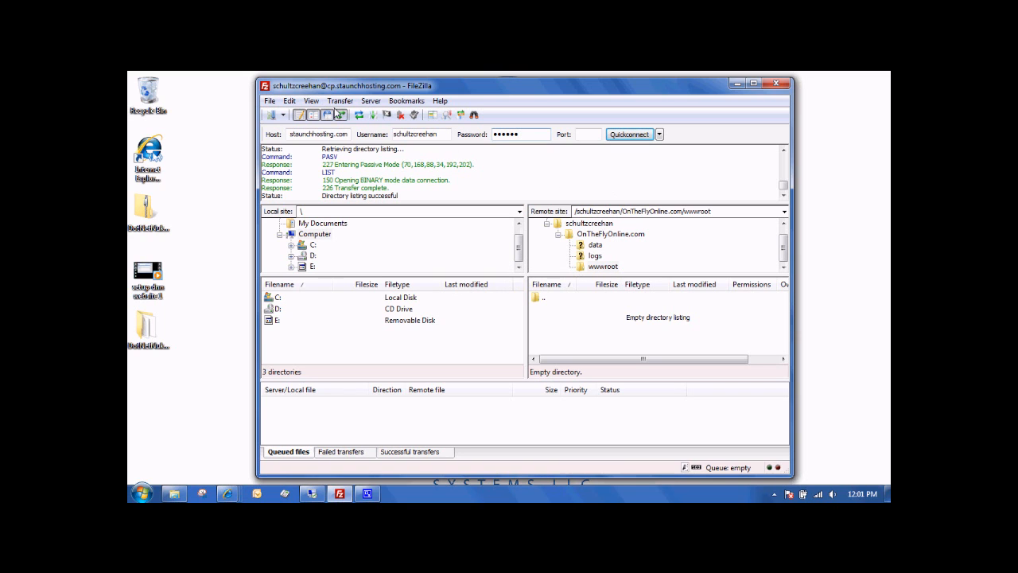
left_click_drag(303, 134, 286, 134)
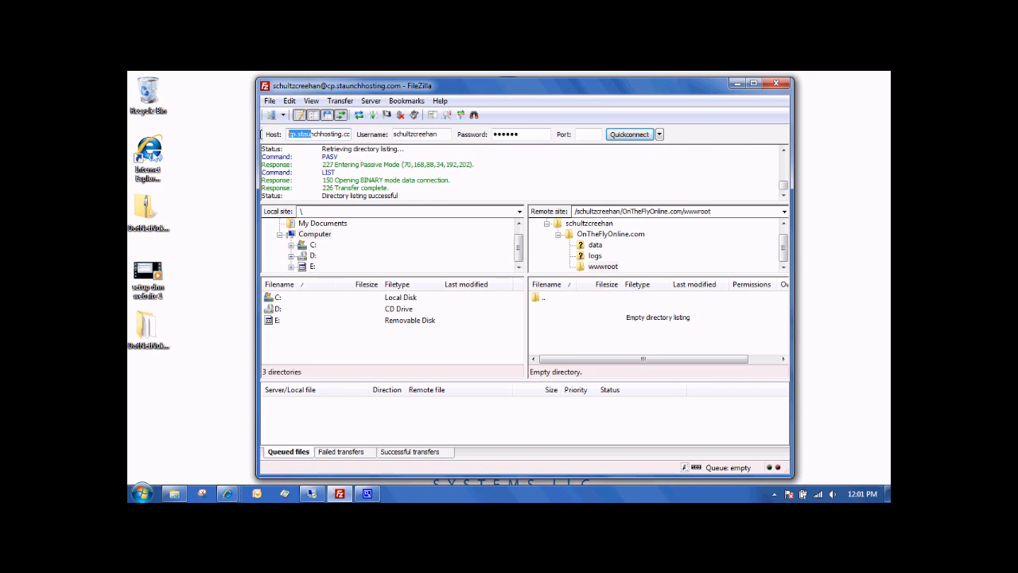
left_click(419, 134)
left_click(511, 135)
- Upload all contents of the extracted DotNetNuke_Community_05.03.01_Install folder to the remote OnTheFlyOnline.com/wwwroot directory
double_click(146, 328)
left_click_drag(498, 89, 322, 79)
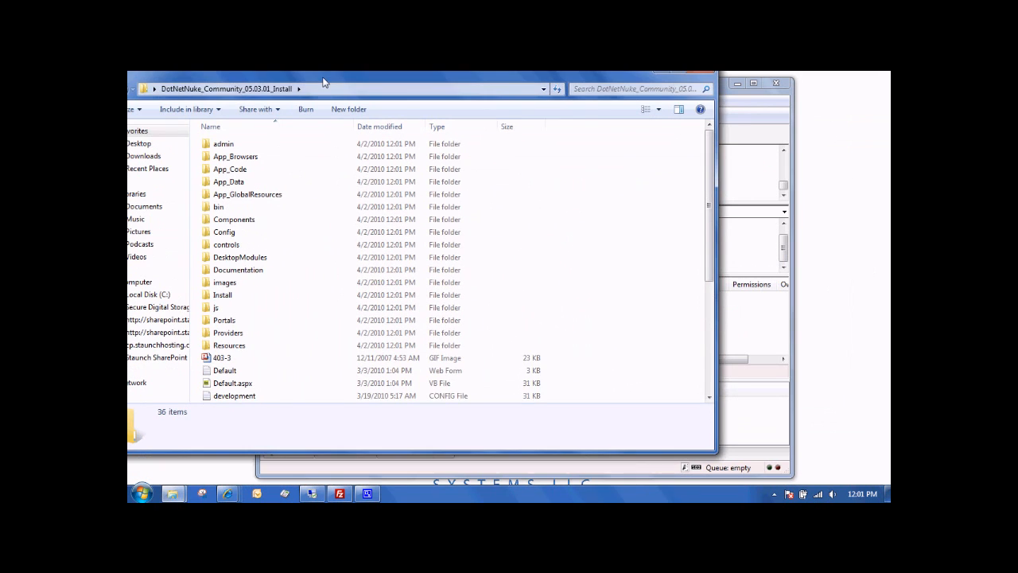
left_click(218, 230)
key("ctrl+a")
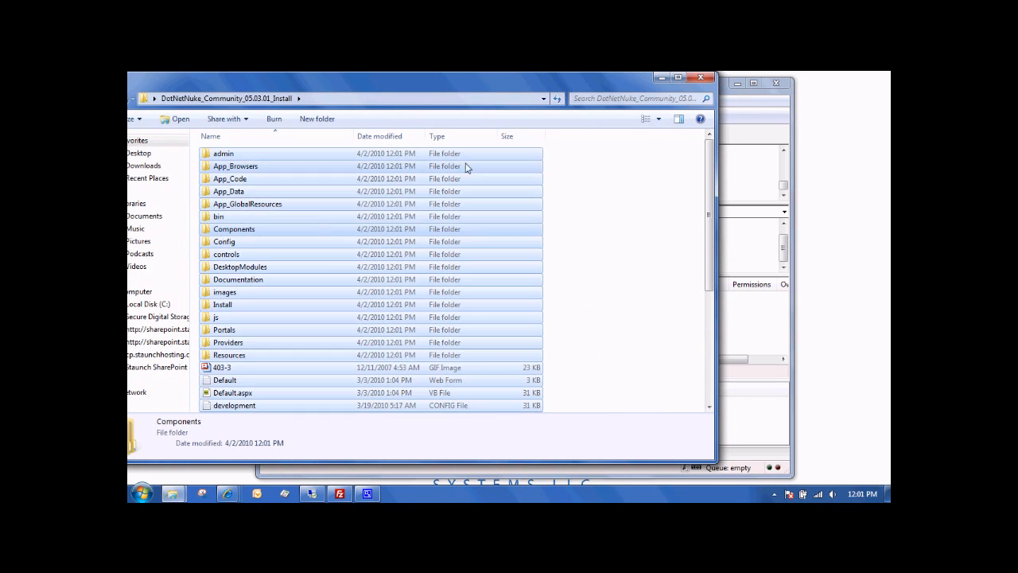
left_click_drag(574, 92, 294, 113)
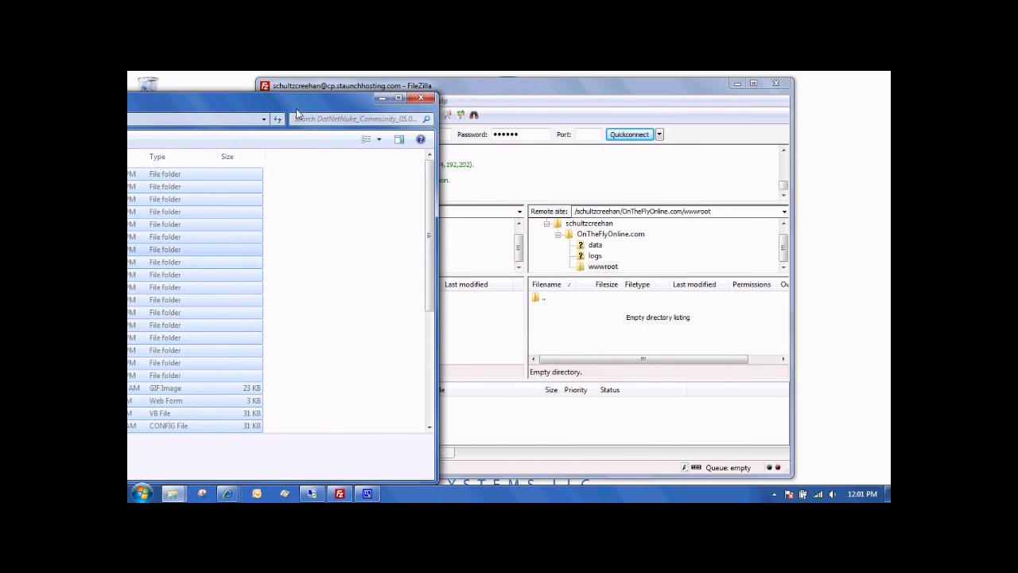
left_click(609, 268)
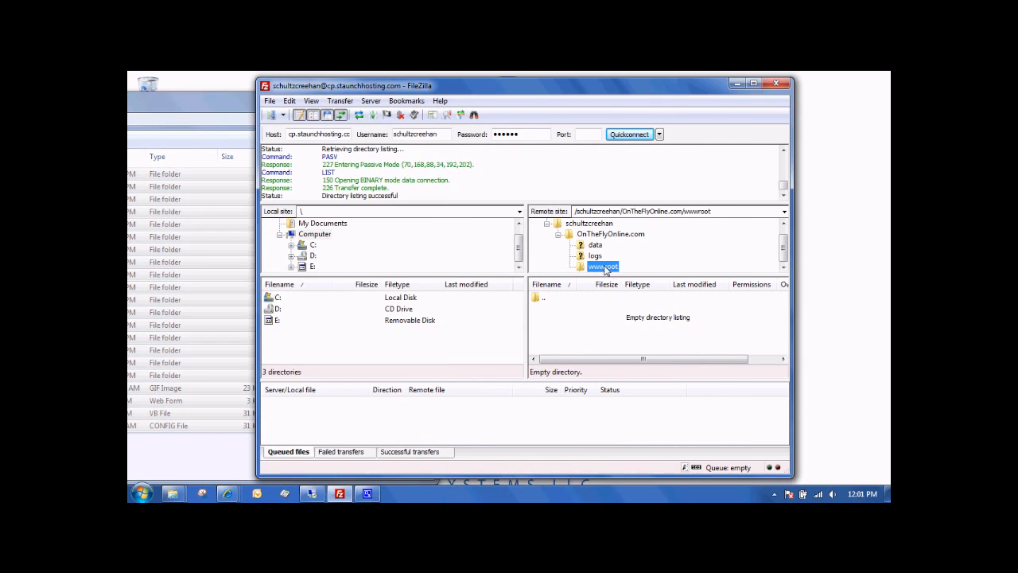
left_click(297, 296)
left_click_drag(297, 286, 584, 327)
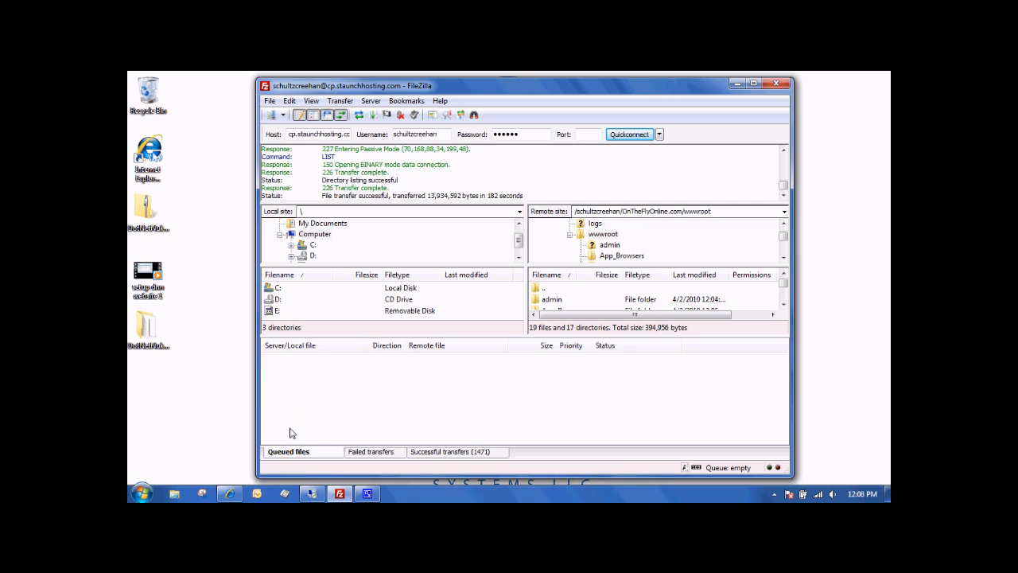
left_click(230, 493)
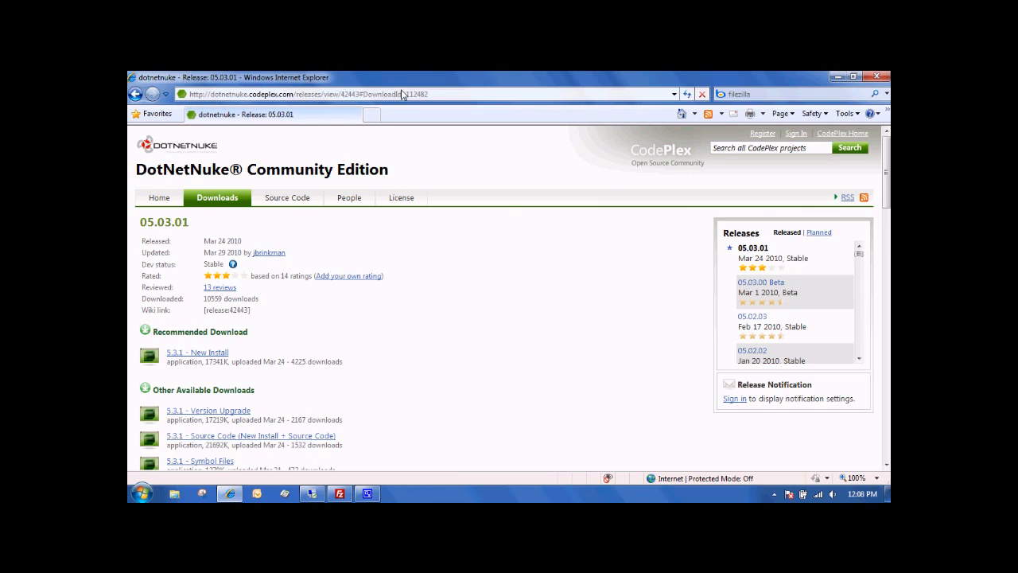
left_click(402, 94)
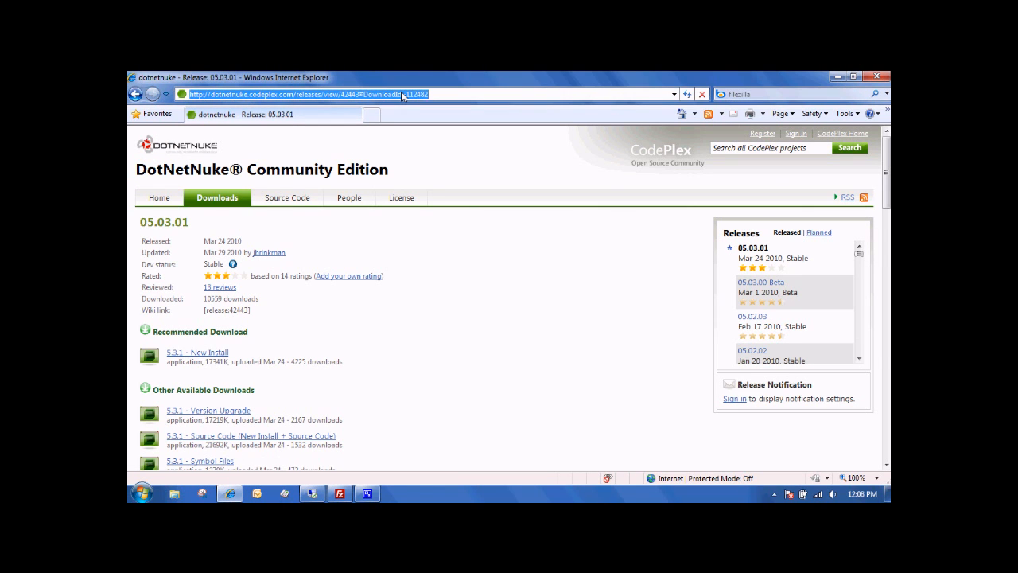
type("www.ontheflyo")
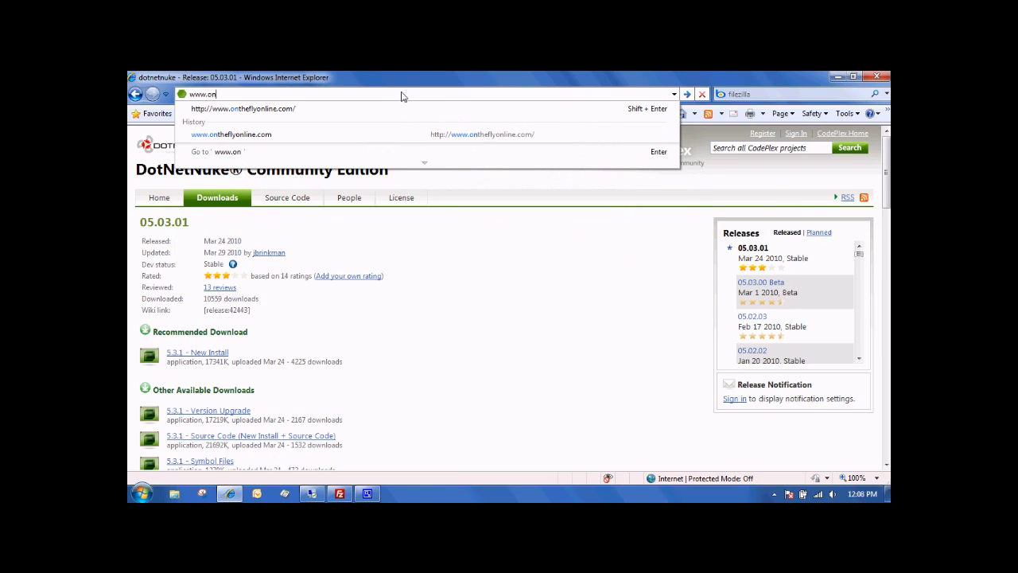
type("nline.com/Install/InstallWizard.aspx")
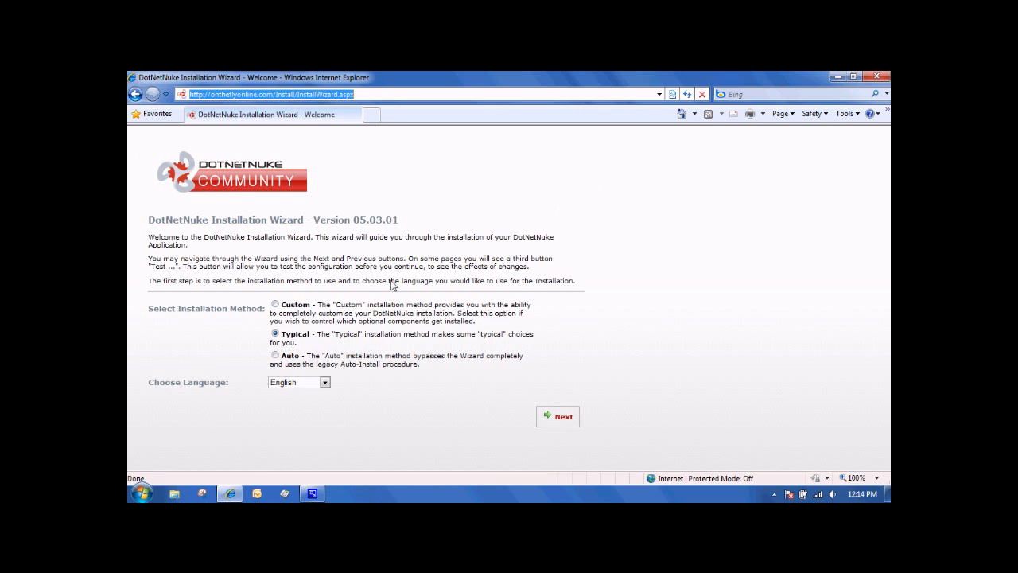
left_click(563, 423)
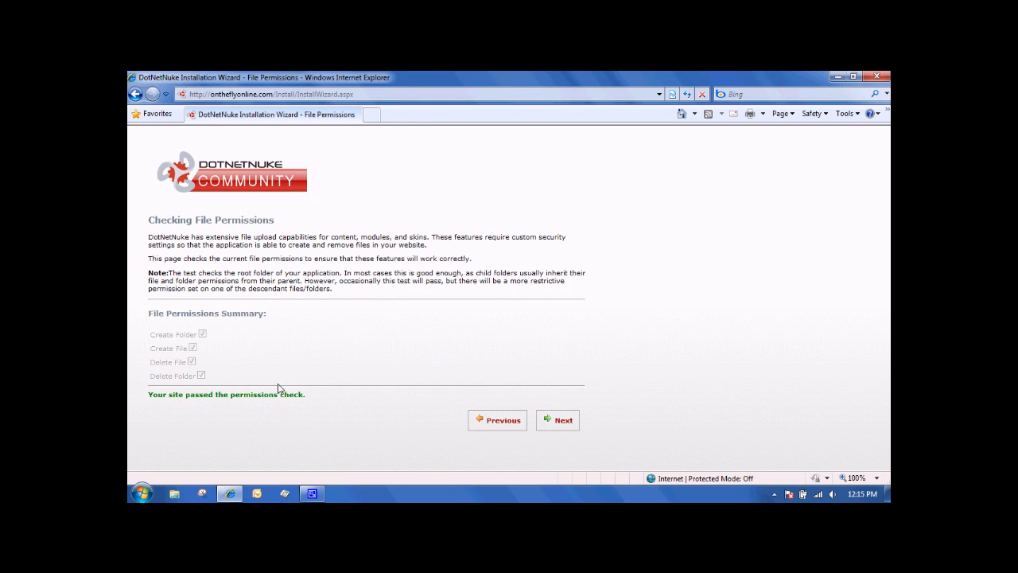
left_click(566, 428)
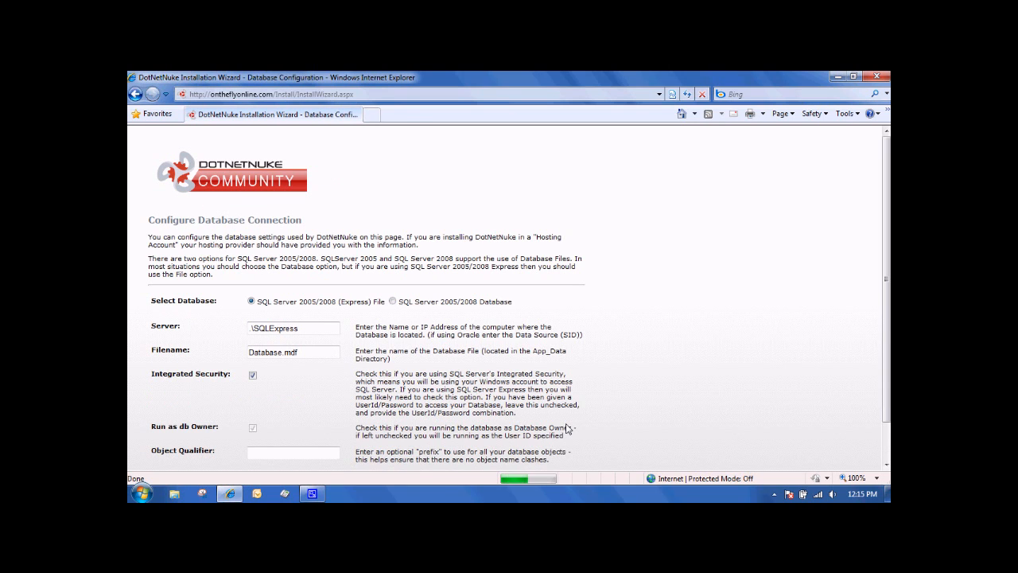
- Choose SQL Server 2005/2008 Database with server 192.168.0.62 and database name dnn_schultzcreehan
left_click(393, 302)
left_click_drag(308, 332, 230, 328)
type("TEST")
key("BackSpace")
key("BackSpace")
key("BackSpace")
key("BackSpace")
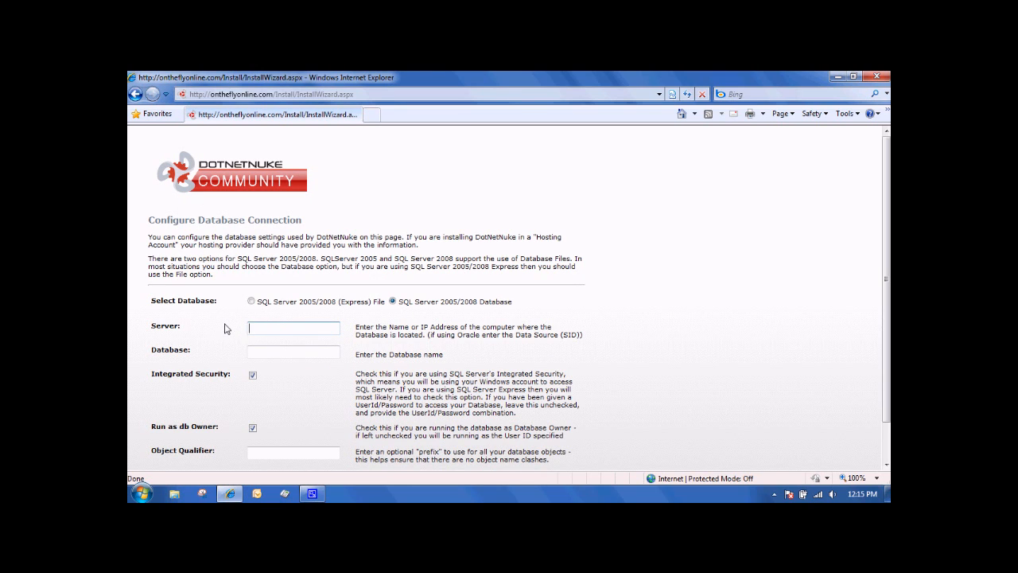
type("192.168.0.62")
key("Tab")
type("dnn_schultzcreehan")
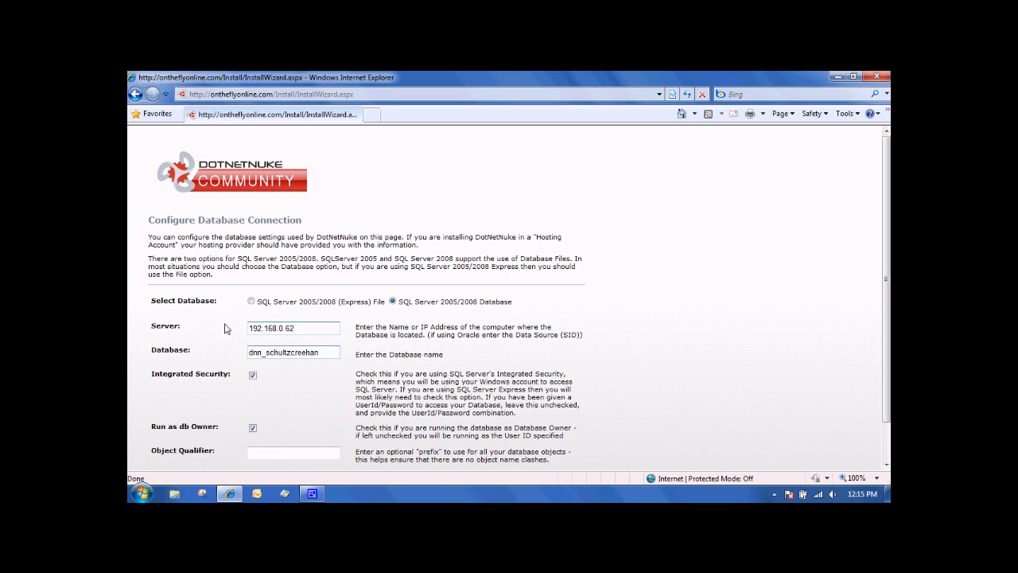
left_click_drag(248, 353, 291, 389)
left_click(291, 389)
- Disable Integrated Security, enter user ID dnn_schultzcreehan and the database password, and proceed to the database installation scripts
scroll(304, 370, "down", 1)
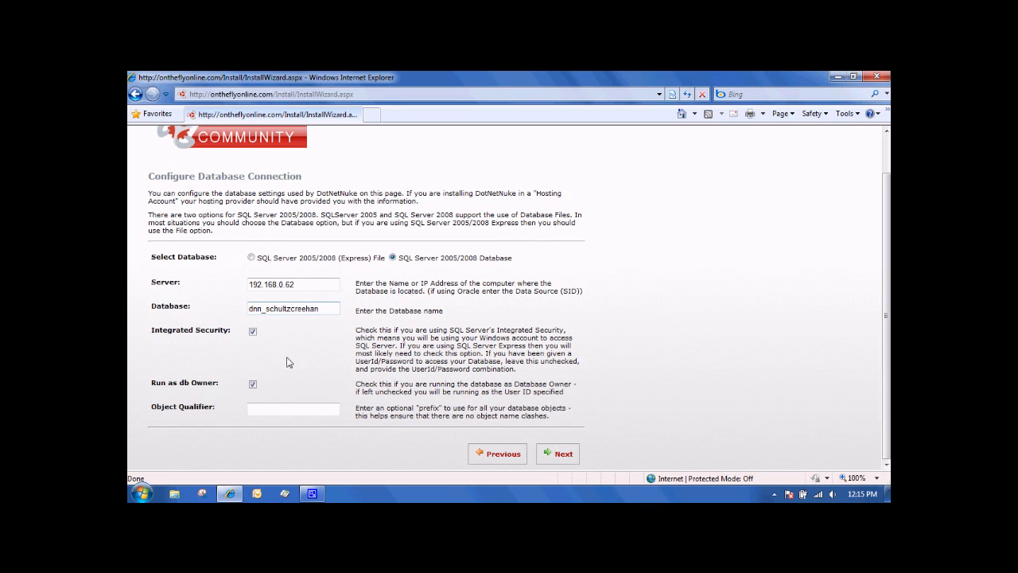
left_click(252, 331)
scroll(265, 343, "down", 1)
left_click(266, 344)
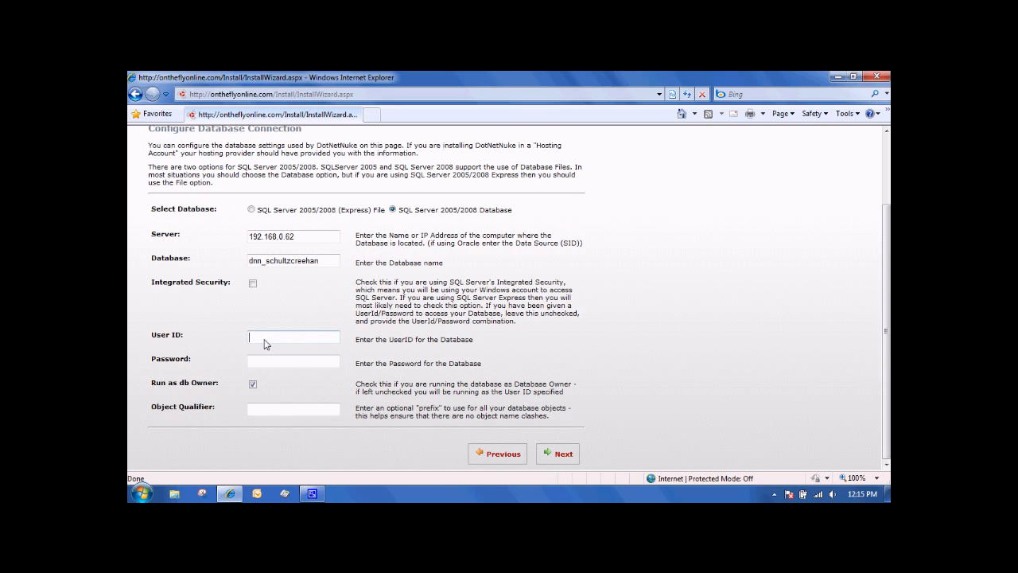
type("dnn_schultzcreehan")
key("Tab")
type("••••••")
left_click(549, 449)
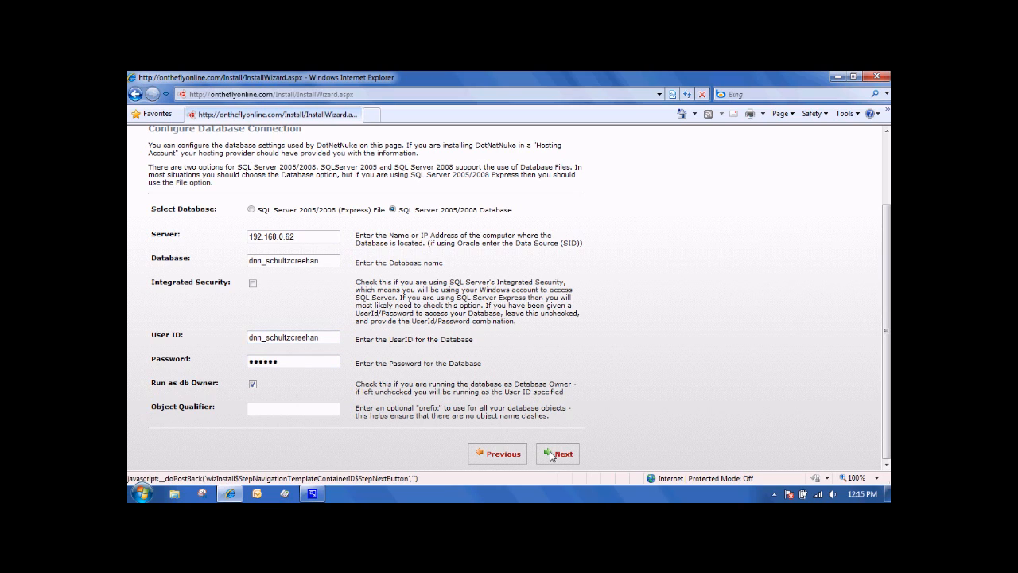
left_click(550, 454)
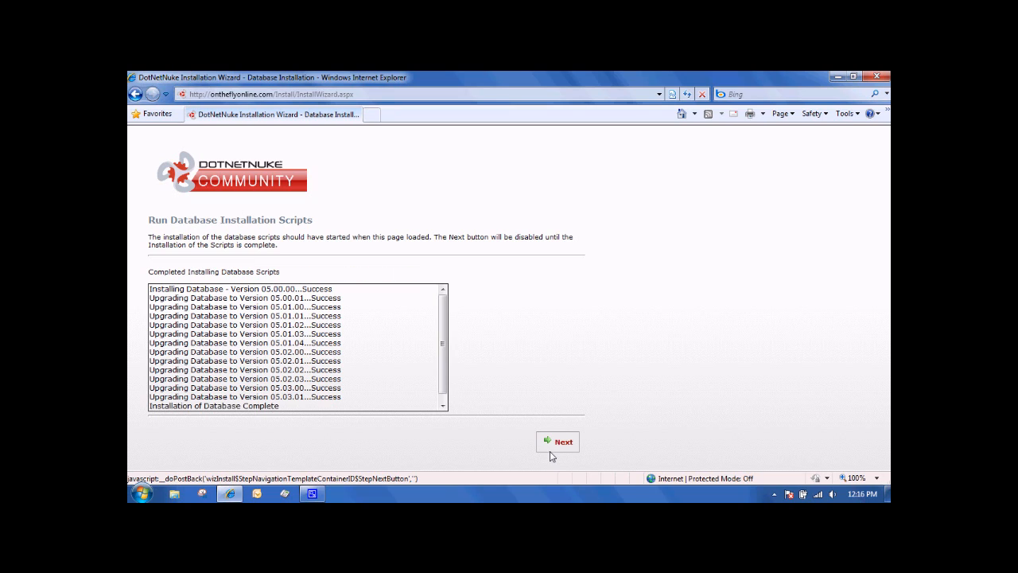
- Continue to the host account configuration and set the first name to SchultzCreehan and the last name to Host
left_click(562, 448)
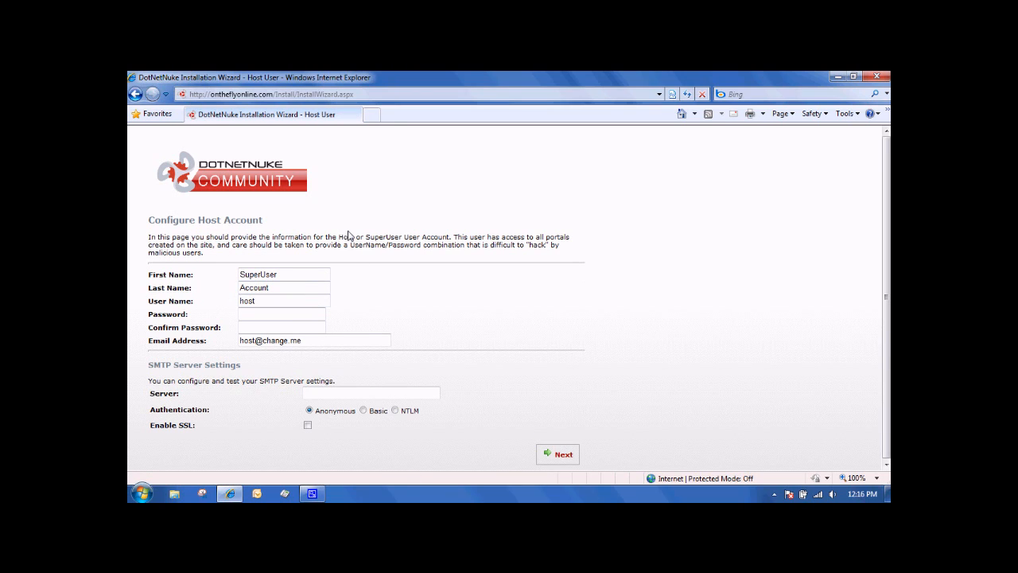
double_click(311, 280)
type("SchultzCreehan")
key("Tab")
type("Host")
key("Tab")
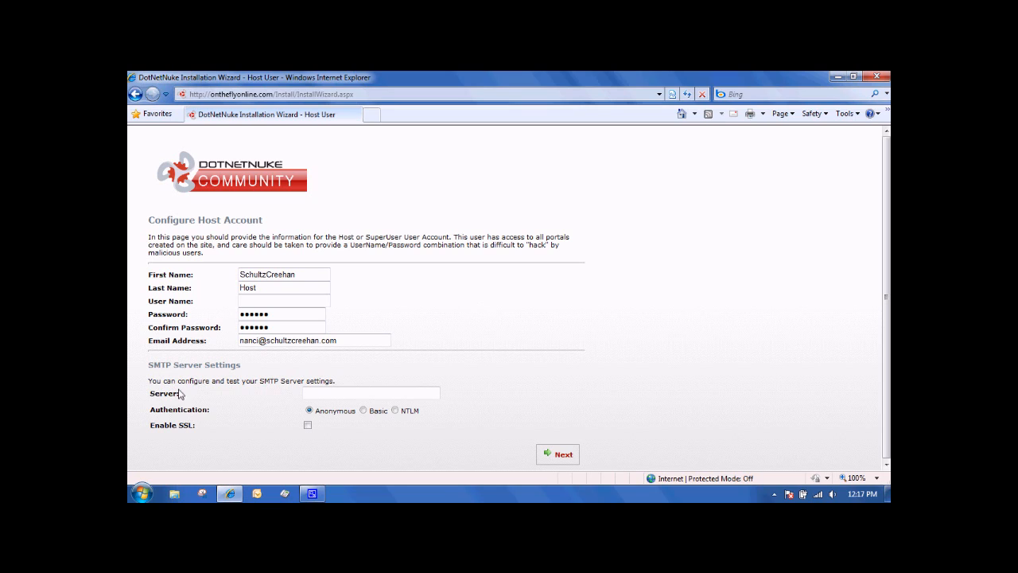
- Set the SMTP server to smarthost.coxmail.com
left_click(312, 393)
type("smarthost.coxmail.com")
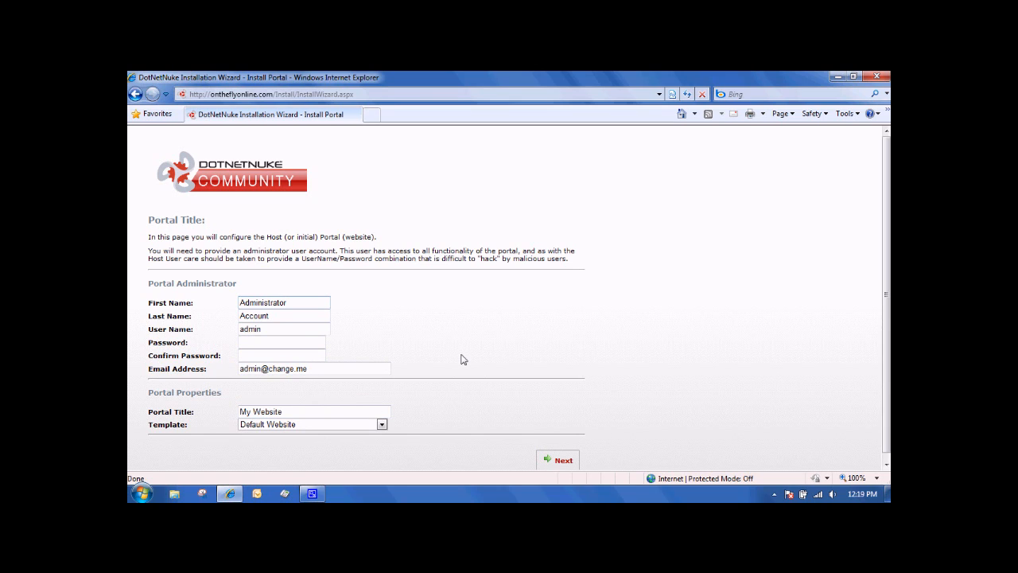
- Submit the portal administrator and portal properties page to finish the installation, and open the new site's home page
left_click(560, 461)
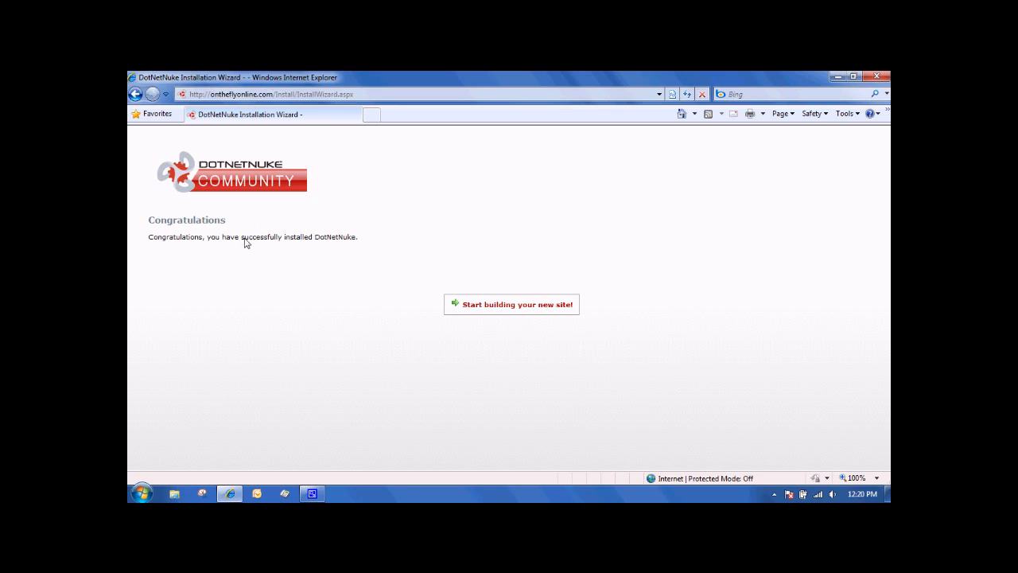
left_click(504, 309)
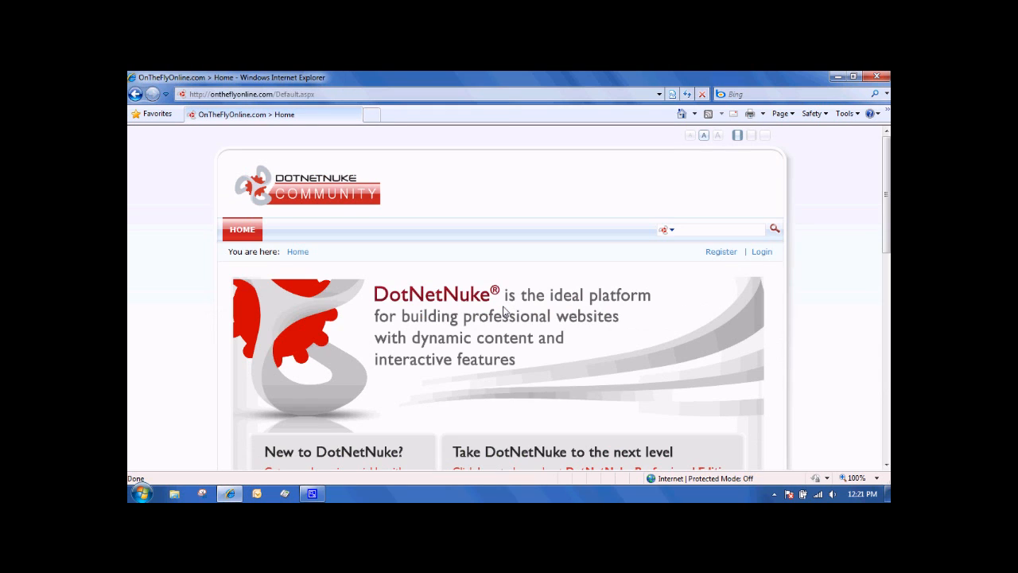
scroll(503, 310, "down", 4)
scroll(503, 310, "up", 3)
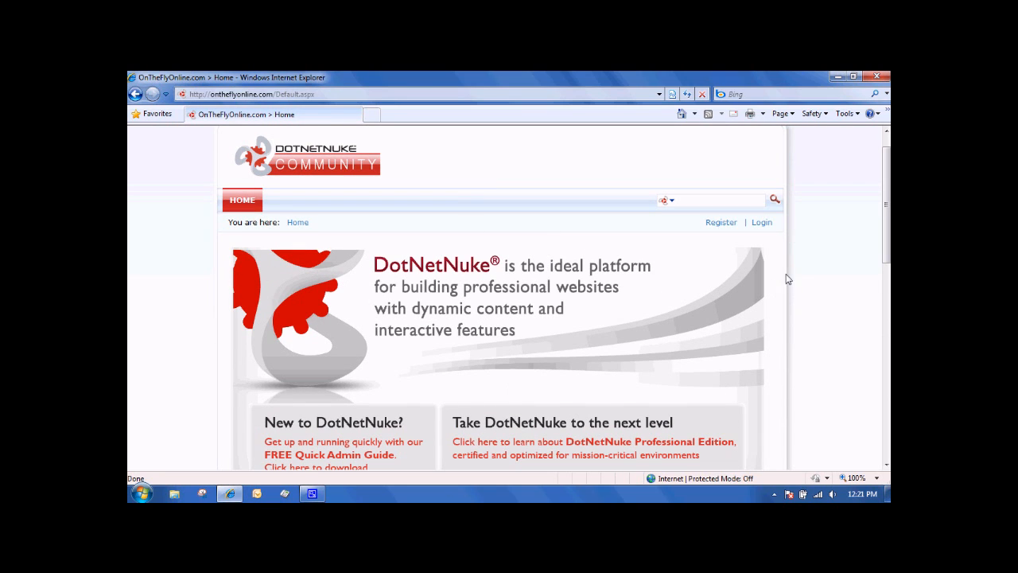